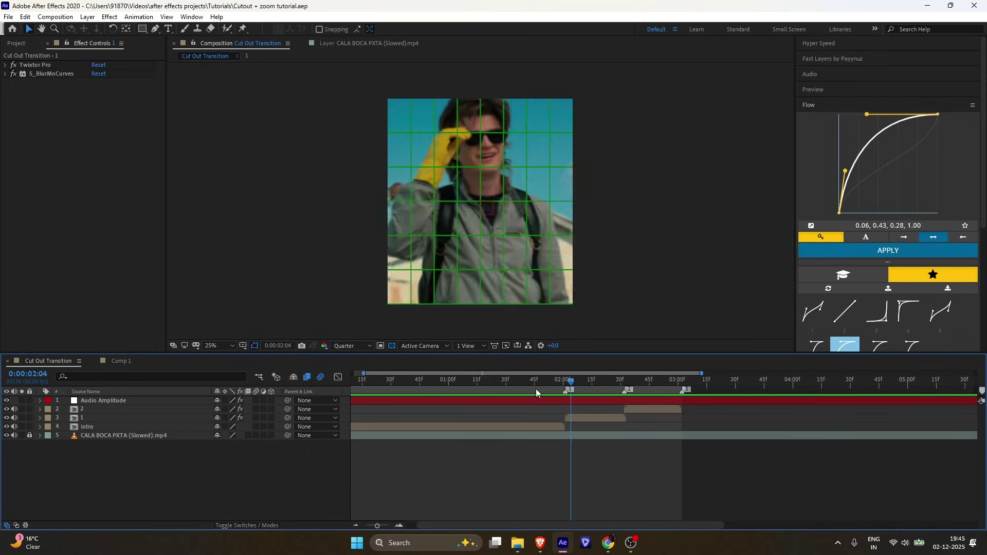
- Zoom into the timeline, put the playhead at 0:00:02:01 and select layer 1
{"action": "left_click_drag", "start_coordinate": [535, 388], "coordinate": [547, 470]}
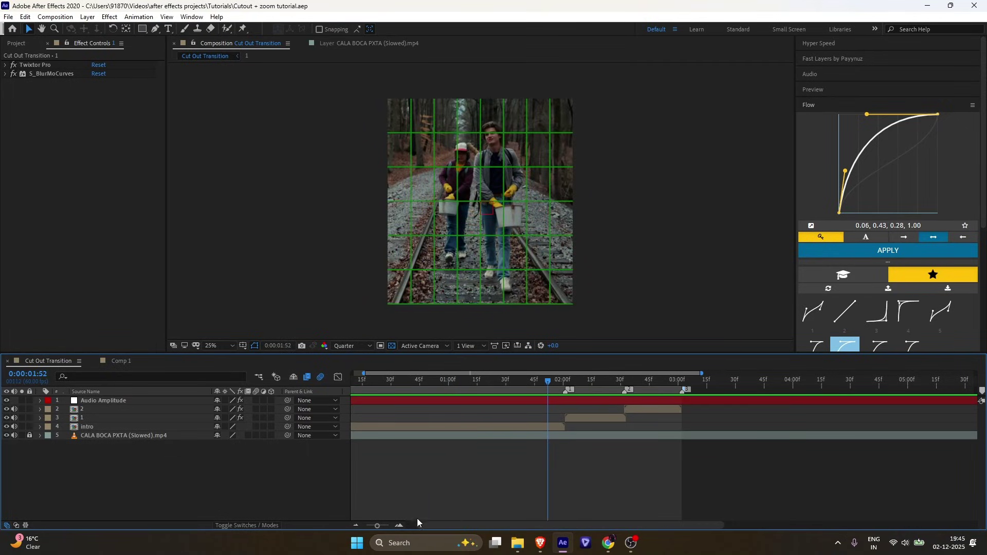
{"action": "left_click", "coordinate": [399, 525]}
{"action": "left_click", "coordinate": [399, 525]}
{"action": "left_click", "coordinate": [615, 379]}
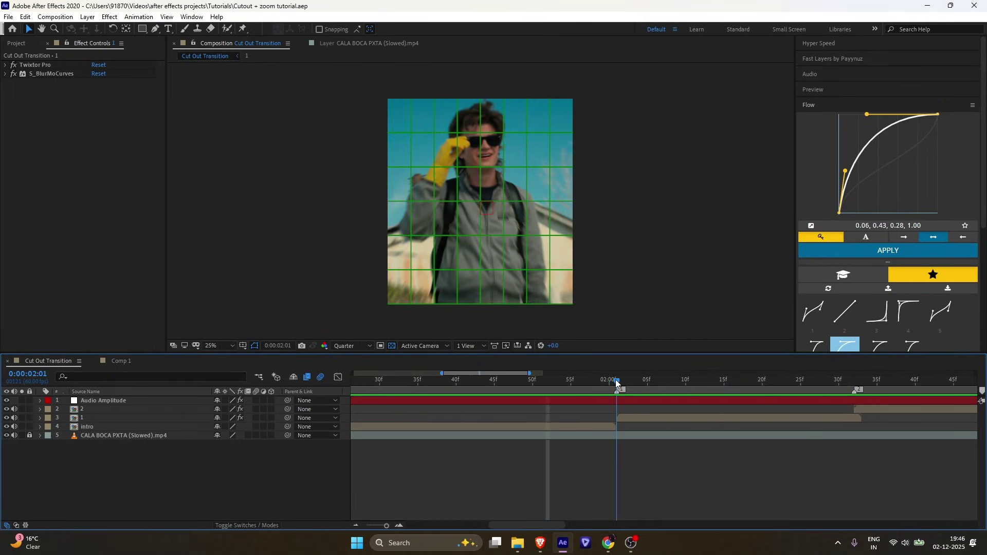
{"action": "left_click", "coordinate": [624, 419]}
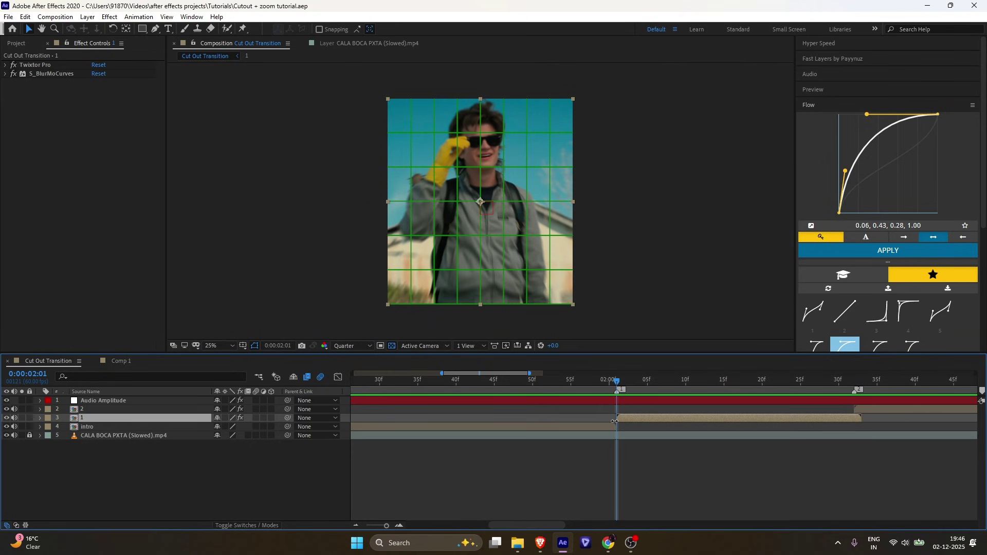
- Duplicate layer 1, strip Twixtor Pro and S_BlurMoCurves from the copy, trim it at 0:00:02:01, and save
{"action": "key", "text": "ctrl+d"}
{"action": "left_click", "coordinate": [30, 66]}
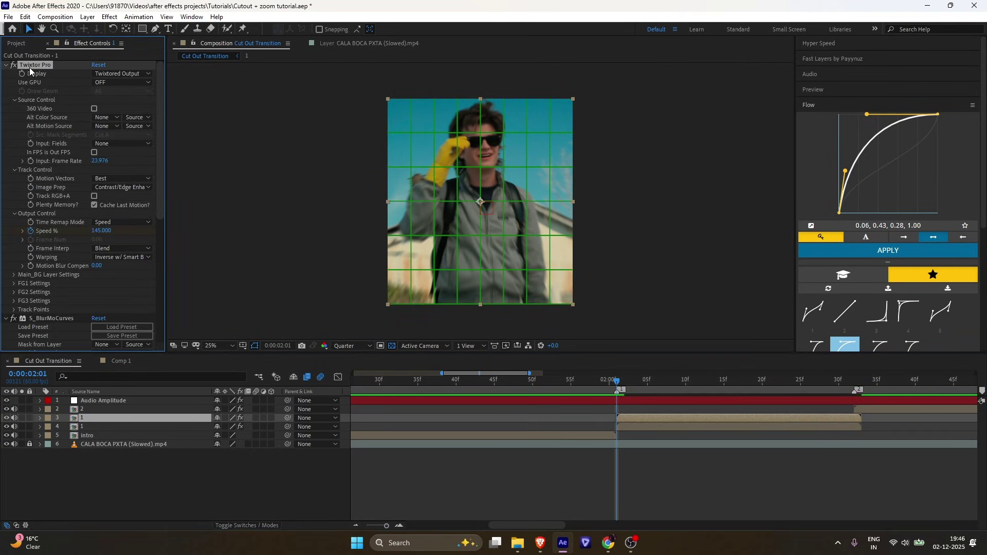
{"action": "key", "text": "ctrl+a"}
{"action": "key", "text": "Delete"}
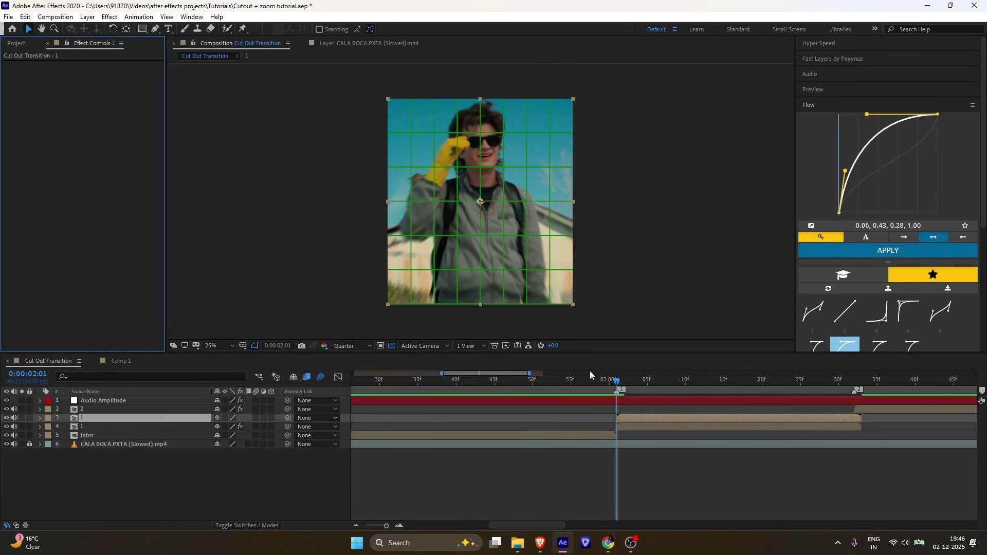
{"action": "key", "text": "alt+]"}
{"action": "key", "text": "ctrl+s"}
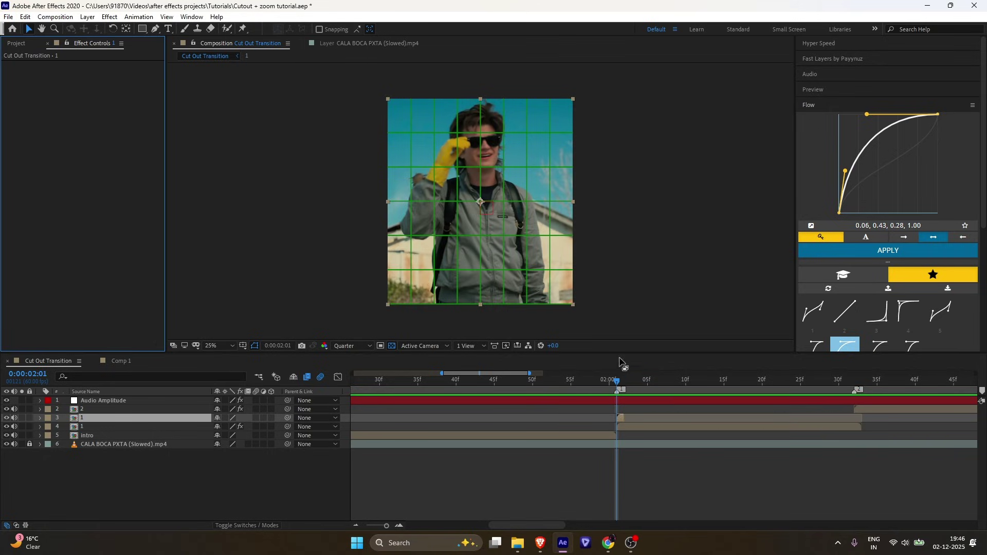
- Select the Roto Brush tool and set preview resolution to Full
{"action": "left_click", "coordinate": [226, 30]}
{"action": "left_click", "coordinate": [341, 346]}
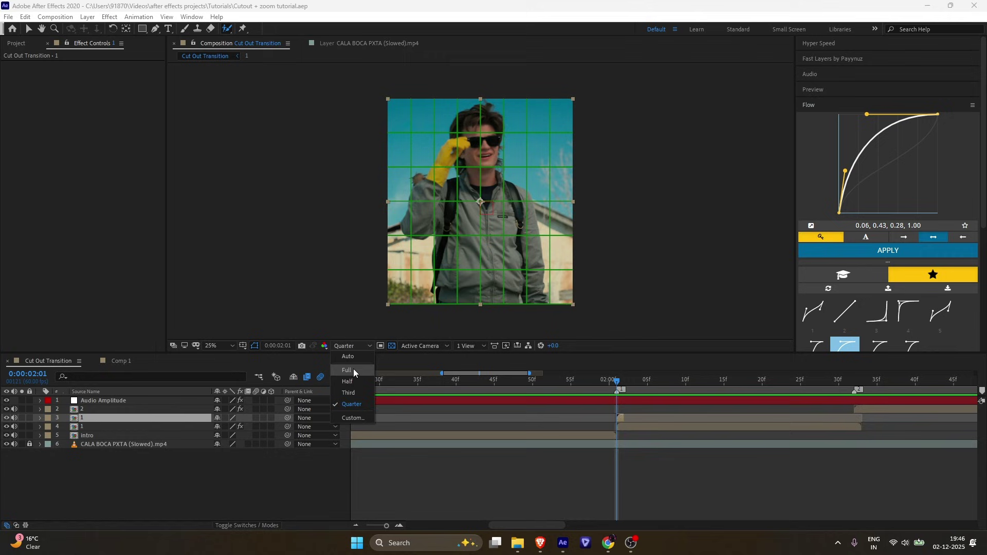
{"action": "left_click", "coordinate": [349, 368]}
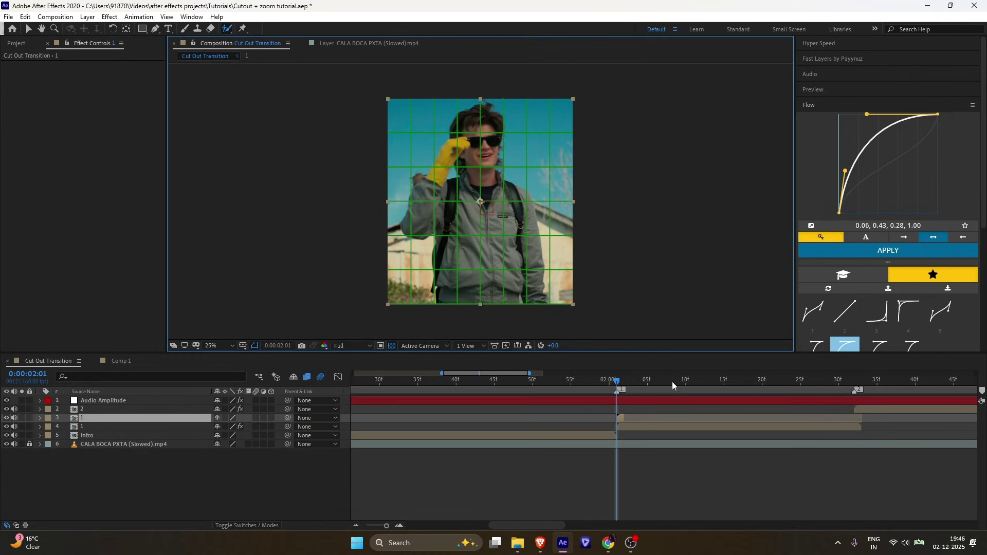
- Open layer 1 in its Layer panel and paint Roto Brush strokes over the jacket, torso, head and sleeve
{"action": "double_click", "coordinate": [615, 419]}
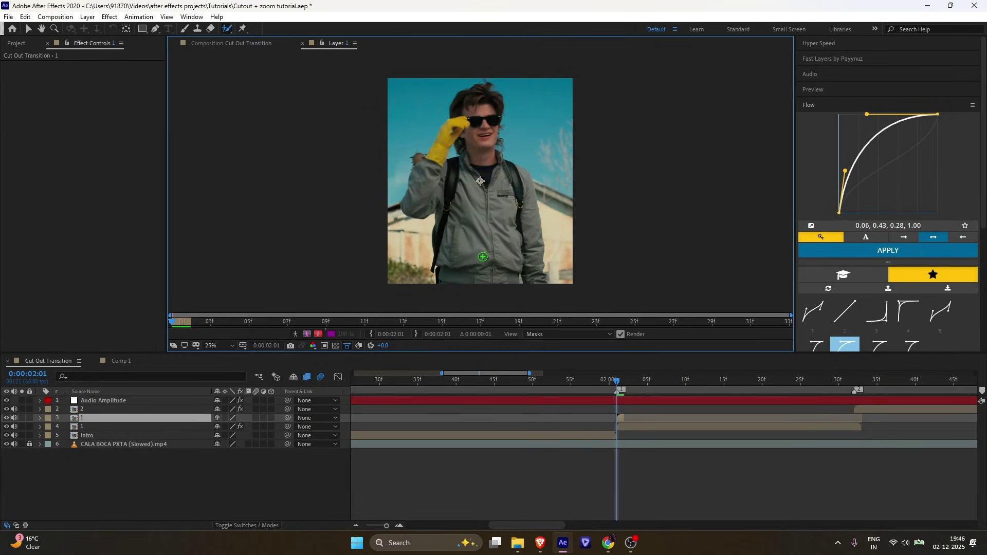
{"action": "scroll", "coordinate": [483, 256], "scroll_direction": "up", "scroll_amount": 1}
{"action": "mouse_move", "coordinate": [476, 260]}
{"action": "left_mouse_down"}
{"action": "mouse_move", "coordinate": [475, 219]}
{"action": "mouse_move", "coordinate": [501, 185]}
{"action": "left_mouse_up"}
{"action": "key", "text": "space"}
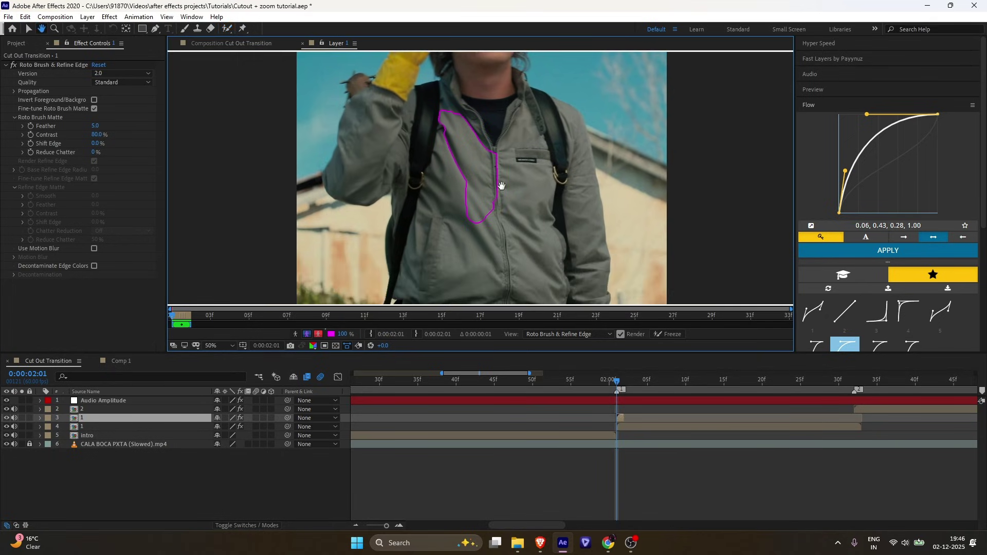
{"action": "left_click_drag", "start_coordinate": [472, 293], "coordinate": [470, 193]}
{"action": "mouse_move", "coordinate": [411, 210]}
{"action": "left_mouse_down"}
{"action": "mouse_move", "coordinate": [436, 104]}
{"action": "mouse_move", "coordinate": [462, 56]}
{"action": "left_mouse_up"}
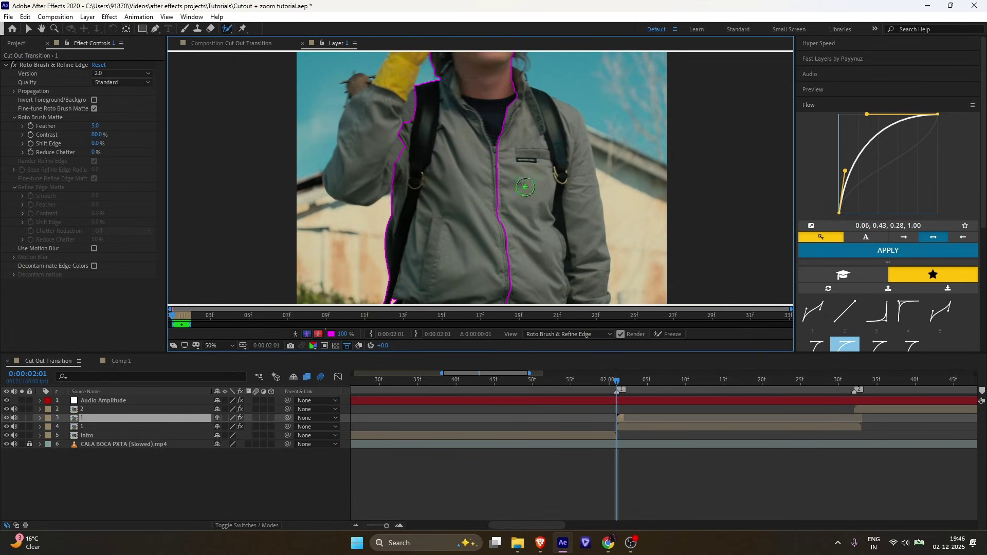
{"action": "left_click_drag", "start_coordinate": [524, 187], "coordinate": [491, 124]}
{"action": "left_click_drag", "start_coordinate": [473, 86], "coordinate": [500, 237]}
{"action": "left_click_drag", "start_coordinate": [523, 104], "coordinate": [561, 276]}
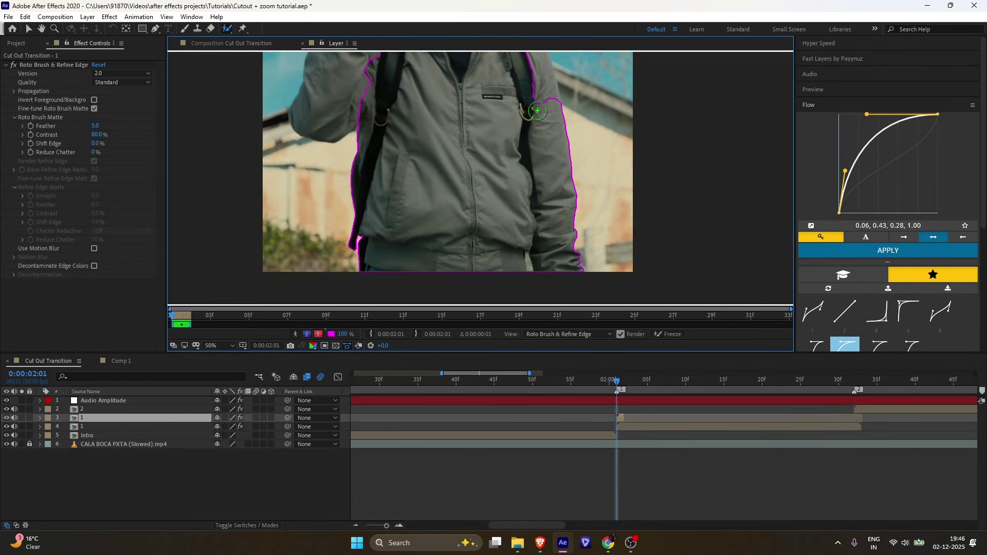
- Extend the matte over the right shoulder, glove, arm and hair, and subtract the sky gap beside the glove
{"action": "left_click_drag", "start_coordinate": [486, 150], "coordinate": [491, 261]}
{"action": "left_click_drag", "start_coordinate": [525, 168], "coordinate": [534, 199]}
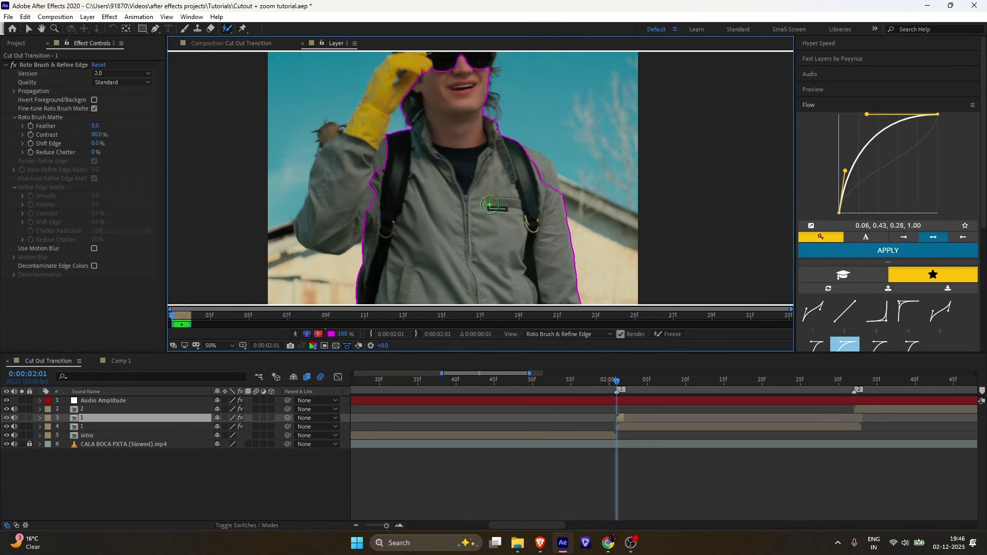
{"action": "left_click_drag", "start_coordinate": [527, 159], "coordinate": [570, 245]}
{"action": "mouse_move", "coordinate": [384, 214]}
{"action": "left_mouse_down"}
{"action": "mouse_move", "coordinate": [412, 264]}
{"action": "mouse_move", "coordinate": [406, 234]}
{"action": "left_mouse_up"}
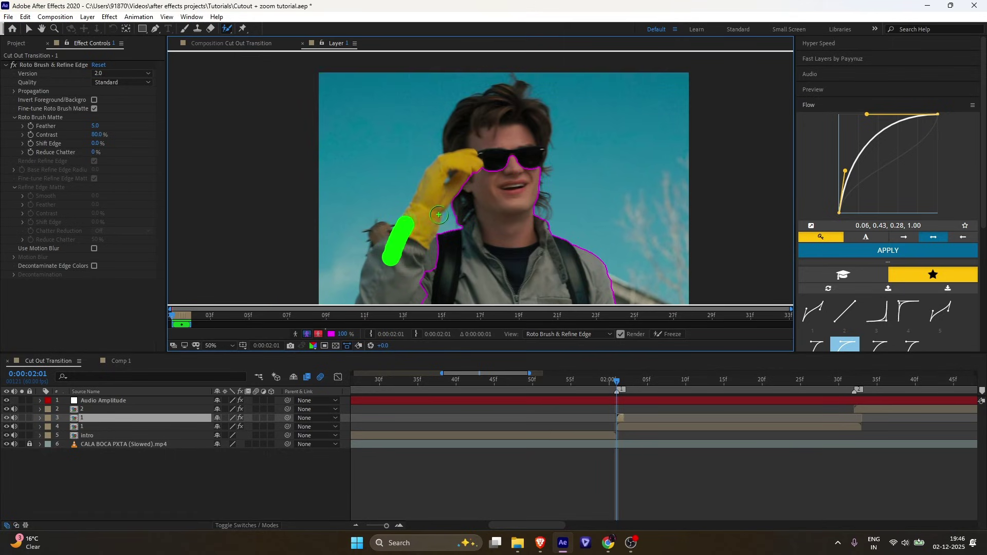
{"action": "left_click_drag", "start_coordinate": [483, 146], "coordinate": [522, 109]}
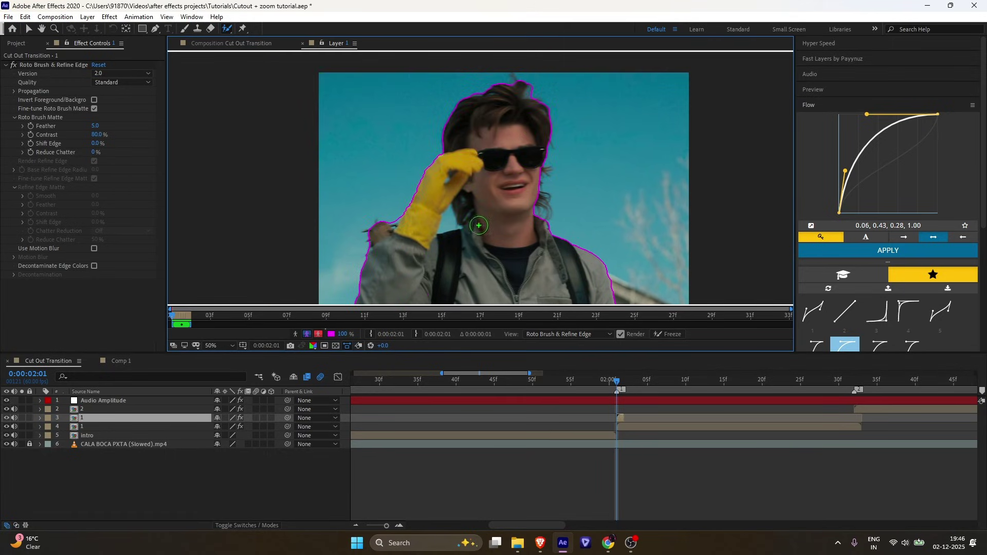
{"action": "scroll", "coordinate": [463, 216], "scroll_direction": "up", "scroll_amount": 2}
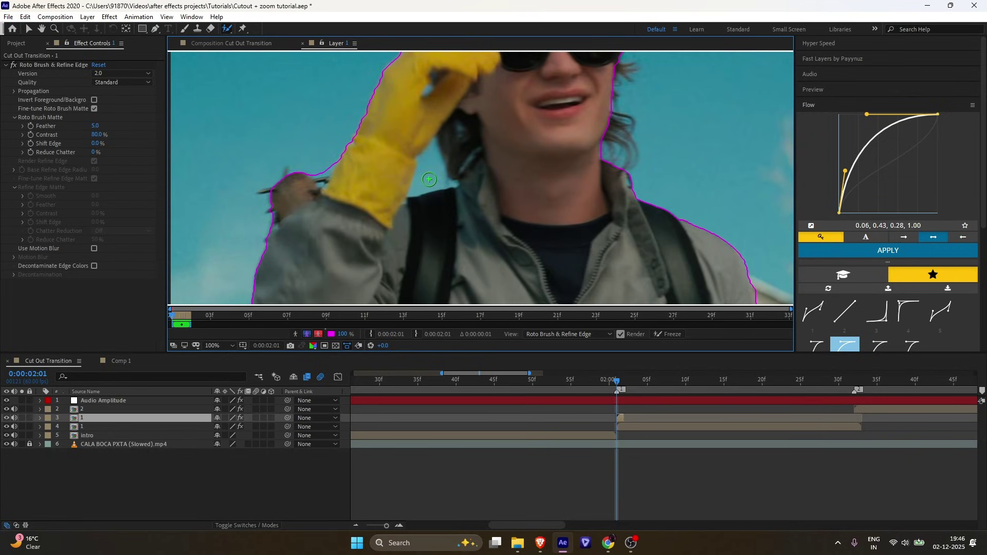
{"action": "left_click_drag", "start_coordinate": [429, 172], "coordinate": [426, 189]}
- Check the matte edges, paint Refine Edge strokes around the hair and under the glove, then freeze propagation
{"action": "left_click_drag", "start_coordinate": [555, 257], "coordinate": [611, 133]}
{"action": "mouse_move", "coordinate": [432, 273]}
{"action": "left_mouse_down"}
{"action": "mouse_move", "coordinate": [505, 152]}
{"action": "mouse_move", "coordinate": [488, 104]}
{"action": "left_mouse_up"}
{"action": "left_click_drag", "start_coordinate": [510, 251], "coordinate": [542, 204]}
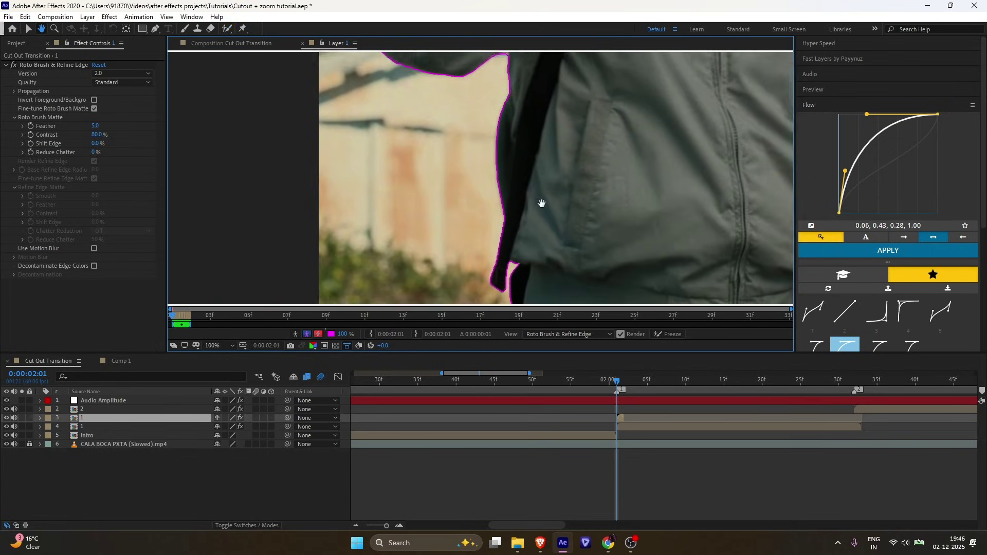
{"action": "left_click_drag", "start_coordinate": [740, 216], "coordinate": [515, 205]}
{"action": "left_click_drag", "start_coordinate": [550, 87], "coordinate": [522, 272]}
{"action": "mouse_move", "coordinate": [527, 98]}
{"action": "left_mouse_down"}
{"action": "mouse_move", "coordinate": [506, 210]}
{"action": "mouse_move", "coordinate": [468, 235]}
{"action": "left_mouse_up"}
{"action": "mouse_move", "coordinate": [474, 160]}
{"action": "left_mouse_down"}
{"action": "mouse_move", "coordinate": [546, 247]}
{"action": "mouse_move", "coordinate": [542, 274]}
{"action": "left_mouse_up"}
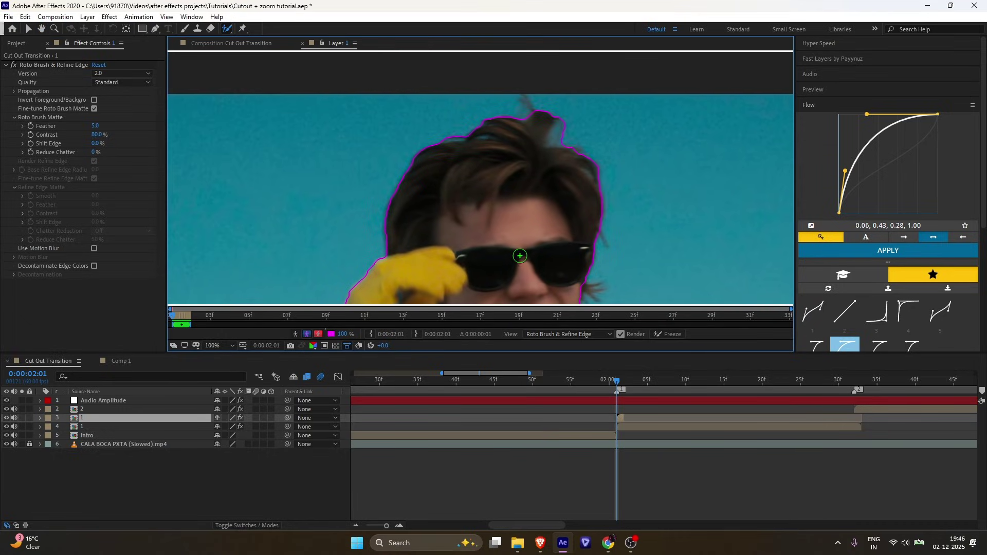
{"action": "scroll", "coordinate": [519, 255], "scroll_direction": "down", "scroll_amount": 2}
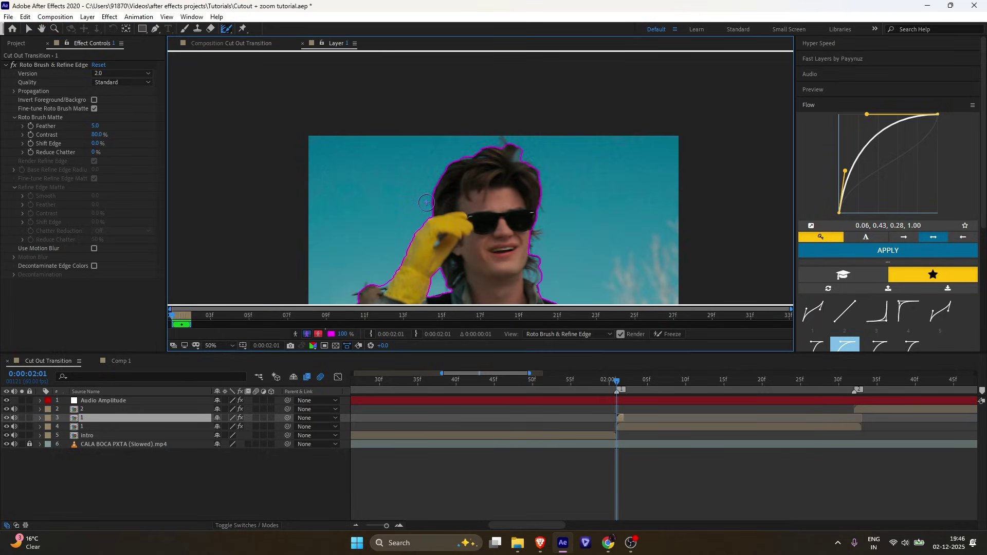
{"action": "mouse_move", "coordinate": [426, 203]}
{"action": "left_mouse_down"}
{"action": "mouse_move", "coordinate": [431, 179]}
{"action": "mouse_move", "coordinate": [500, 143]}
{"action": "mouse_move", "coordinate": [529, 160]}
{"action": "mouse_move", "coordinate": [538, 288]}
{"action": "left_mouse_up"}
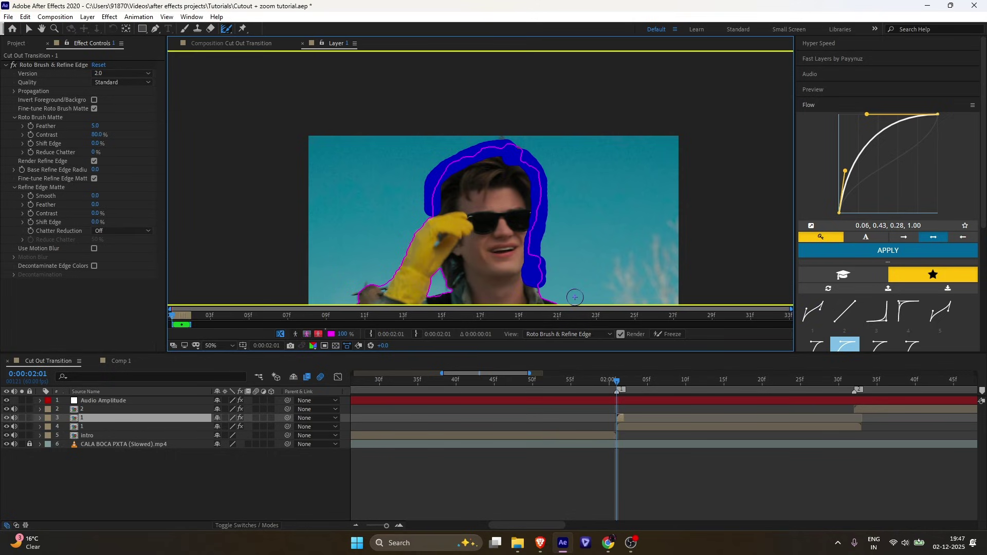
{"action": "key", "text": "space"}
{"action": "left_click_drag", "start_coordinate": [453, 290], "coordinate": [503, 195]}
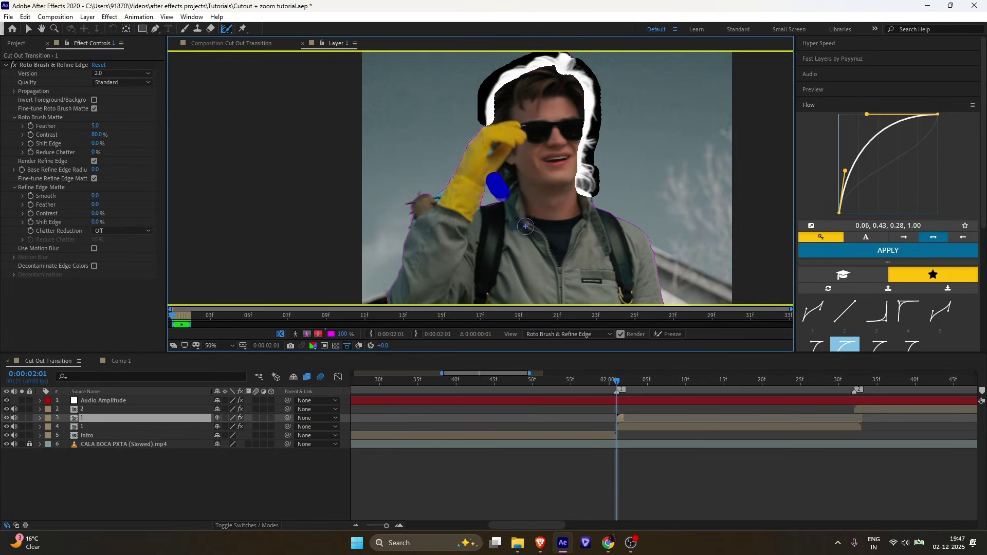
{"action": "left_click", "coordinate": [664, 333]}
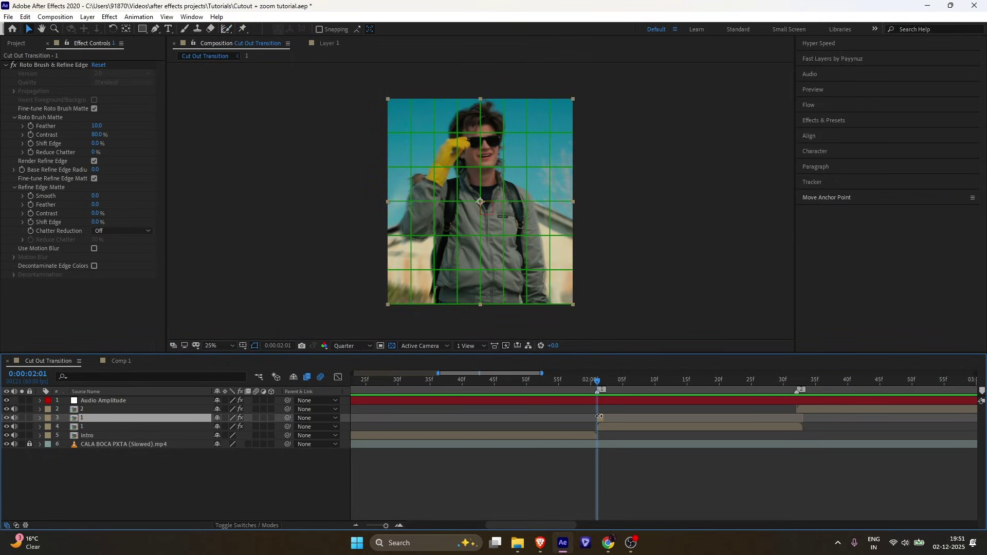
- Apply Time > Freeze Frame to the cutout layer and extend its in point back to 0:00:01:21
{"action": "right_click", "coordinate": [600, 416]}
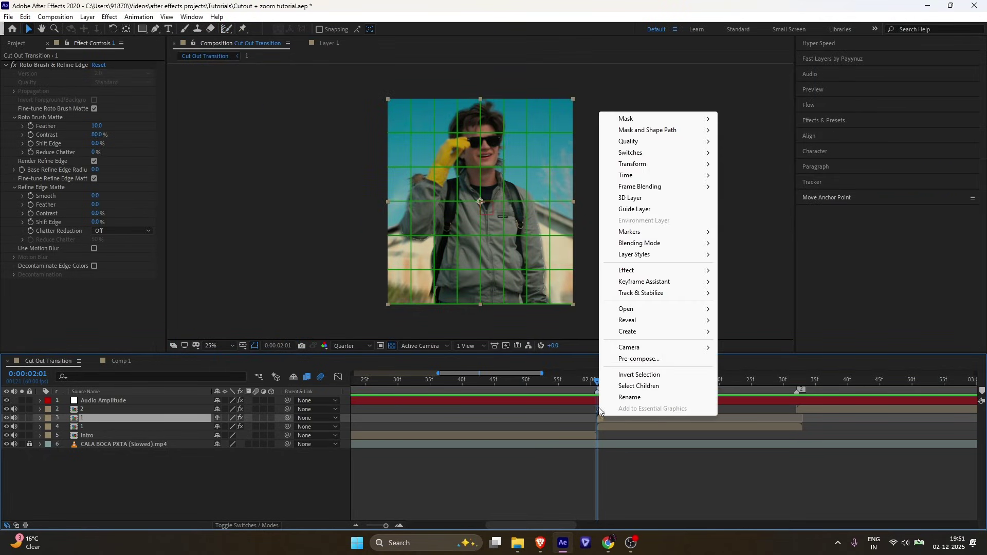
{"action": "mouse_move", "coordinate": [668, 175]}
{"action": "left_click", "coordinate": [752, 210]}
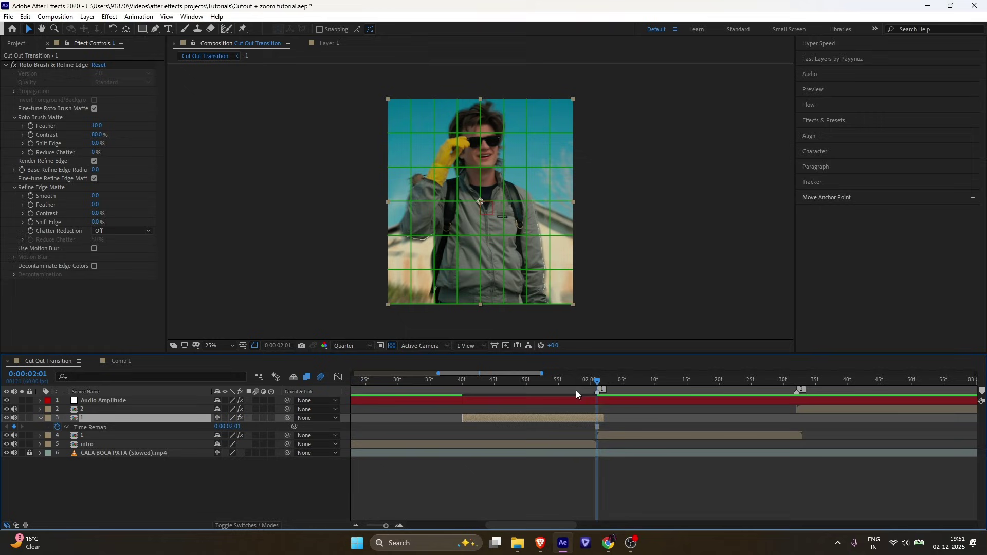
{"action": "key", "text": "shift+Page_Up"}
{"action": "key", "text": "shift+Page_Up"}
{"action": "key", "text": "shift+Page_Up"}
{"action": "key", "text": "shift+Page_Up"}
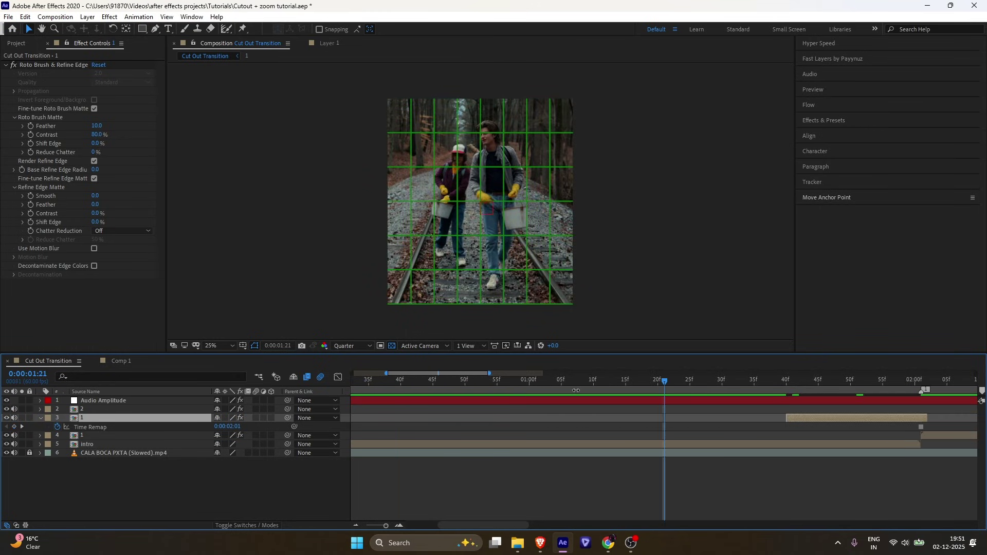
{"action": "left_click_drag", "start_coordinate": [788, 418], "coordinate": [662, 427]}
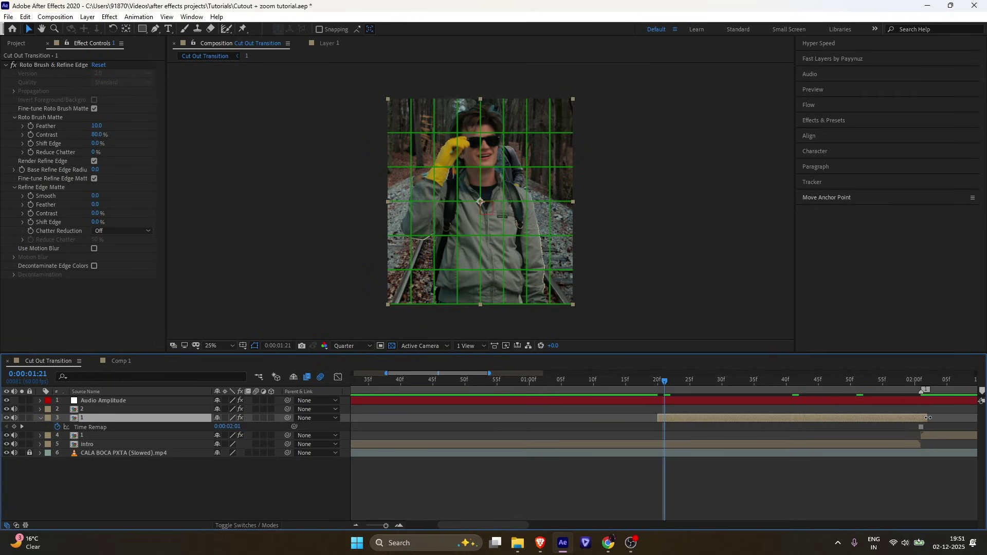
- Add a Scale keyframe at 0:00:02:01 and move the anchor point to the cutout's bottom edge
{"action": "left_click", "coordinate": [924, 380]}
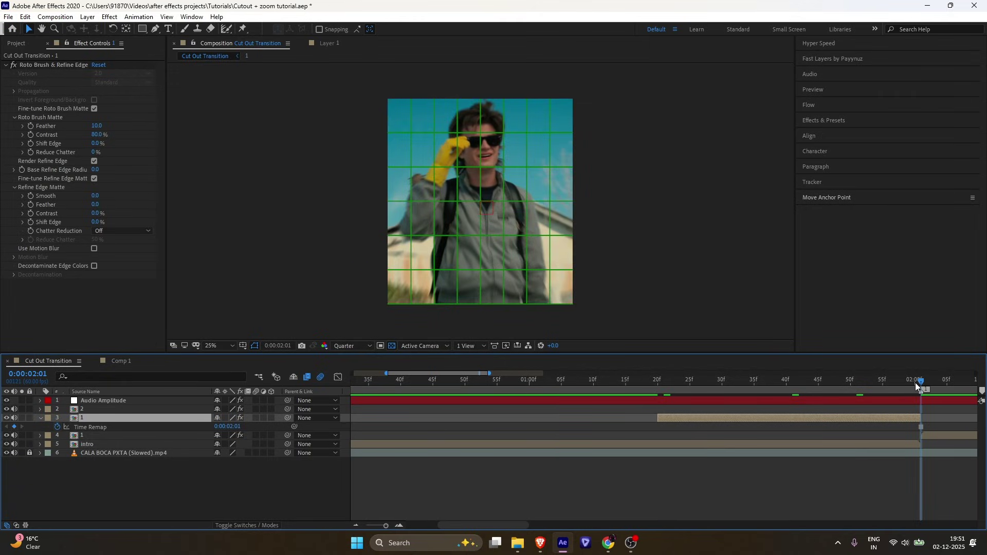
{"action": "key", "text": "s"}
{"action": "left_click", "coordinate": [66, 427]}
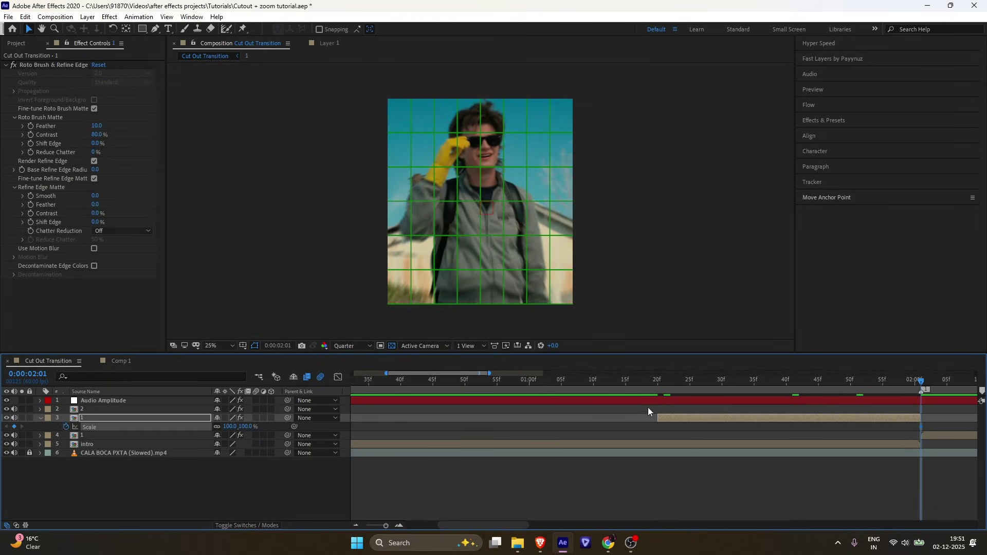
{"action": "left_click", "coordinate": [658, 381]}
{"action": "key", "text": "y"}
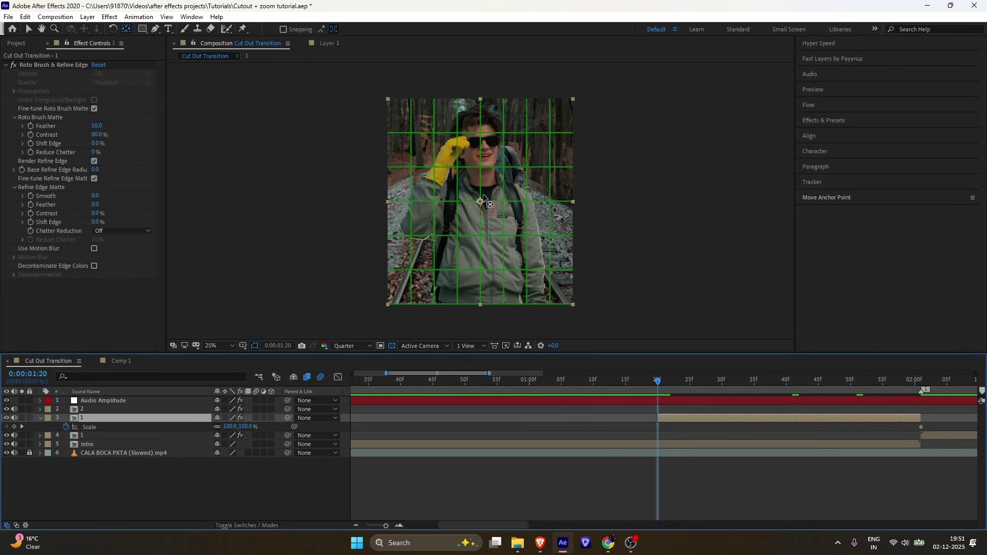
{"action": "left_click_drag", "start_coordinate": [480, 201], "coordinate": [480, 306]}
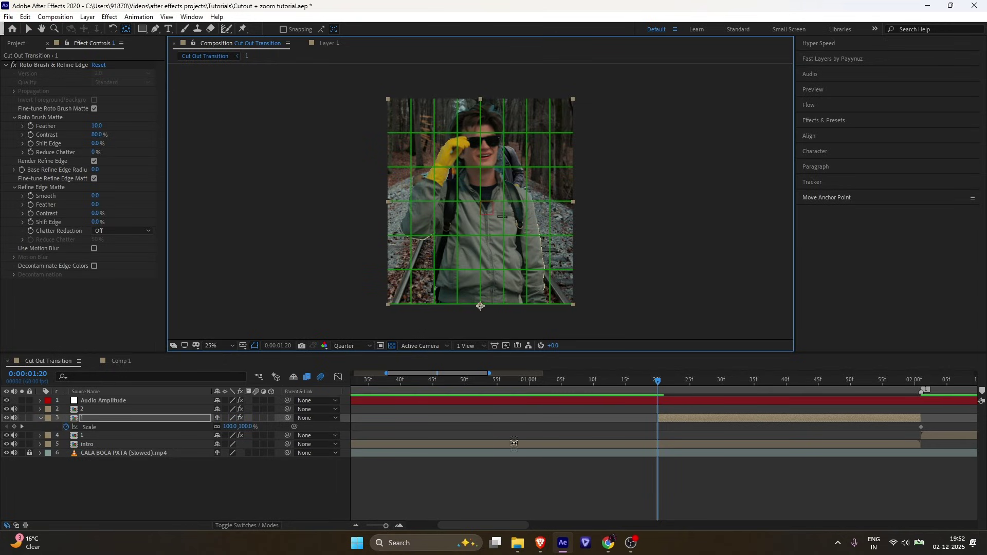
- Set Scale to 10% at 0:00:01:20 and select both Scale keyframes
{"action": "key", "text": "a"}
{"action": "key", "text": "shift+p"}
{"action": "key", "text": "s"}
{"action": "left_click", "coordinate": [227, 427]}
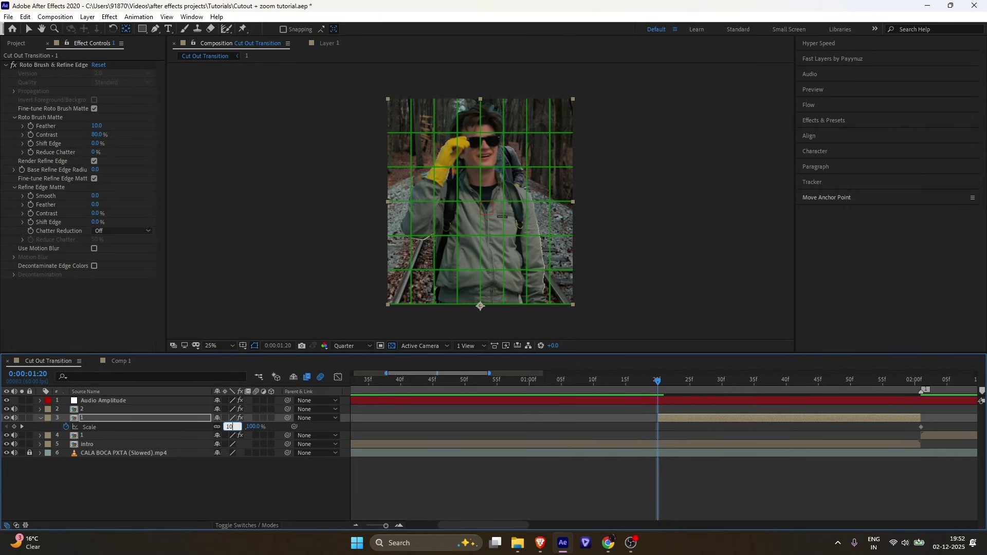
{"action": "key", "text": "Return"}
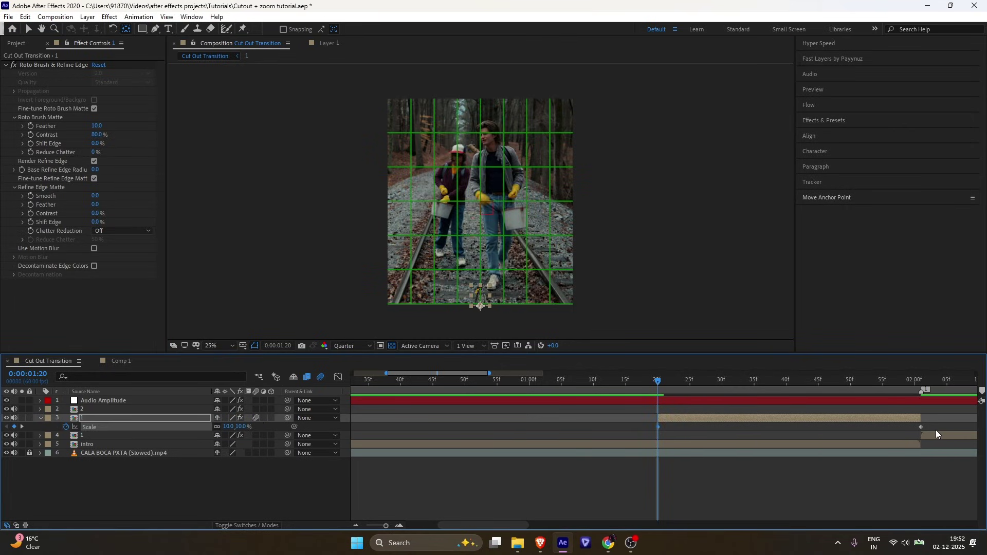
{"action": "left_click_drag", "start_coordinate": [936, 431], "coordinate": [637, 438]}
- In the Graph Editor, ease the Scale keyframes to about 25% influence out and 72% in
{"action": "left_click", "coordinate": [337, 377]}
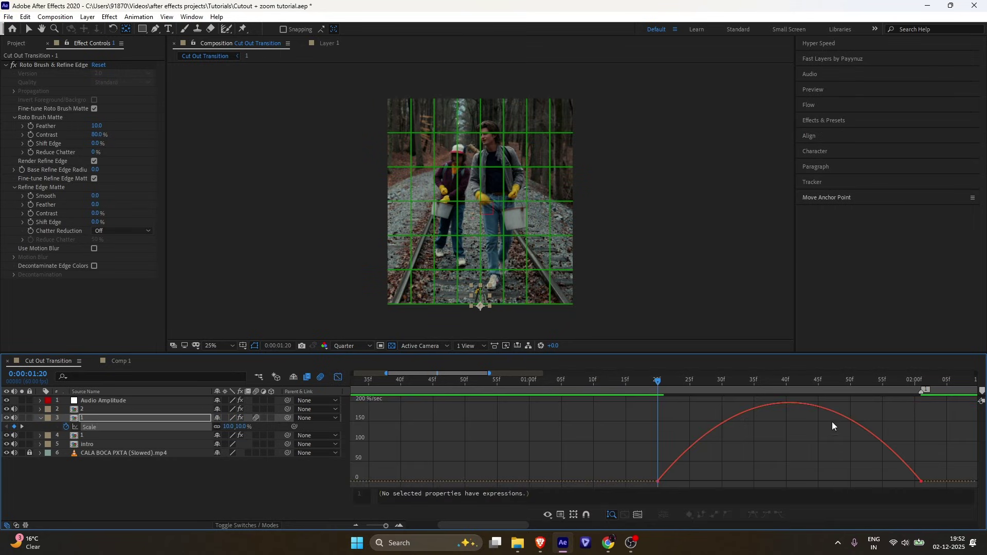
{"action": "left_click", "coordinate": [920, 481]}
{"action": "left_click_drag", "start_coordinate": [878, 483], "coordinate": [824, 481]}
{"action": "left_click_drag", "start_coordinate": [727, 451], "coordinate": [632, 495]}
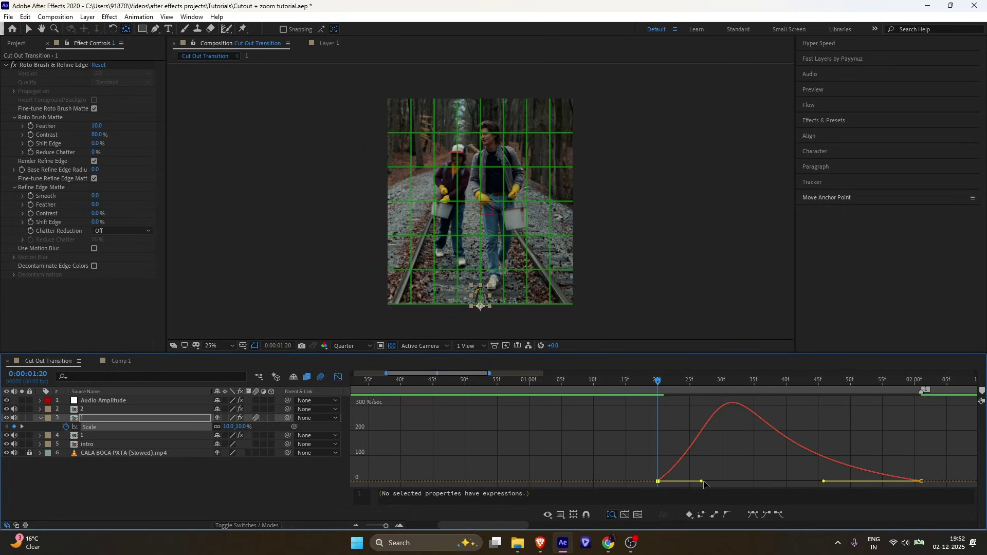
{"action": "left_click_drag", "start_coordinate": [702, 482], "coordinate": [692, 482]}
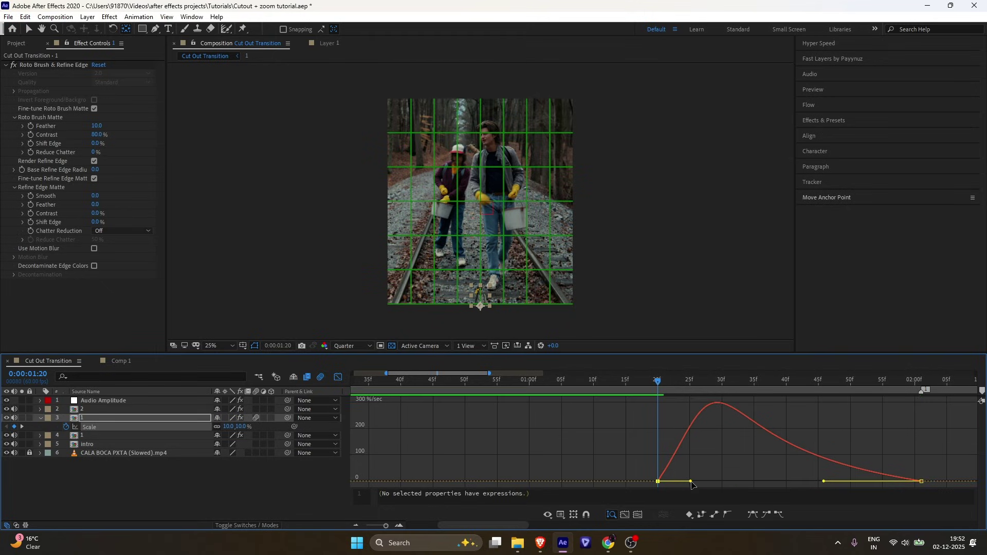
- Preview the scale-up, then return to the layer bars view and reselect the cutout layer
{"action": "key", "text": "space"}
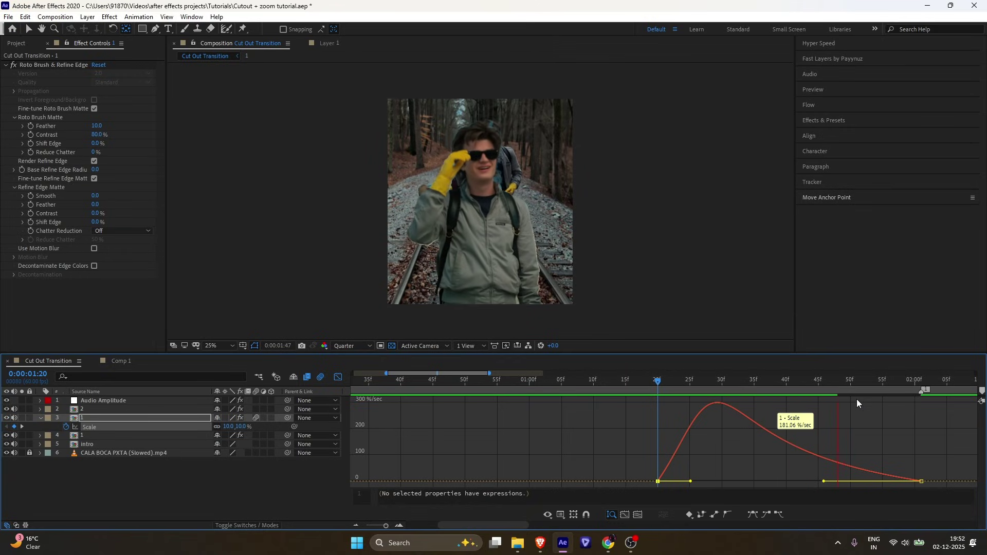
{"action": "left_click_drag", "start_coordinate": [662, 384], "coordinate": [664, 403]}
{"action": "key", "text": "space"}
{"action": "left_click", "coordinate": [638, 383]}
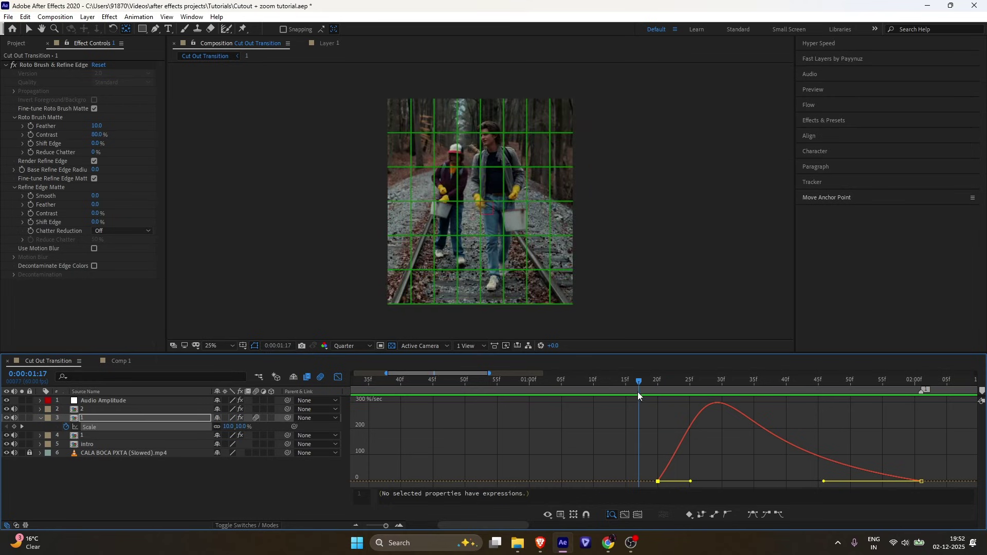
{"action": "key", "text": "space"}
{"action": "left_click", "coordinate": [663, 383]}
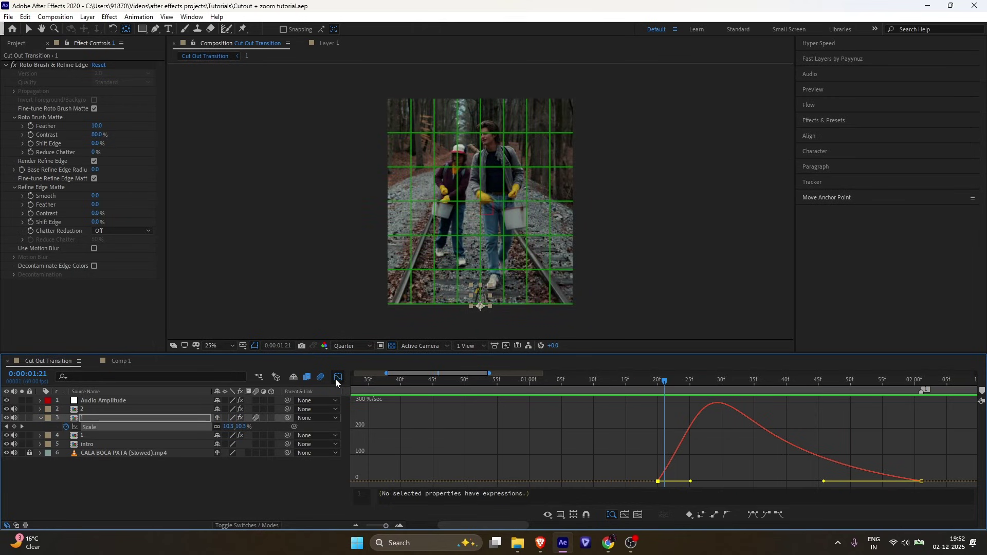
{"action": "key", "text": "shift+F3"}
{"action": "key", "text": "j"}
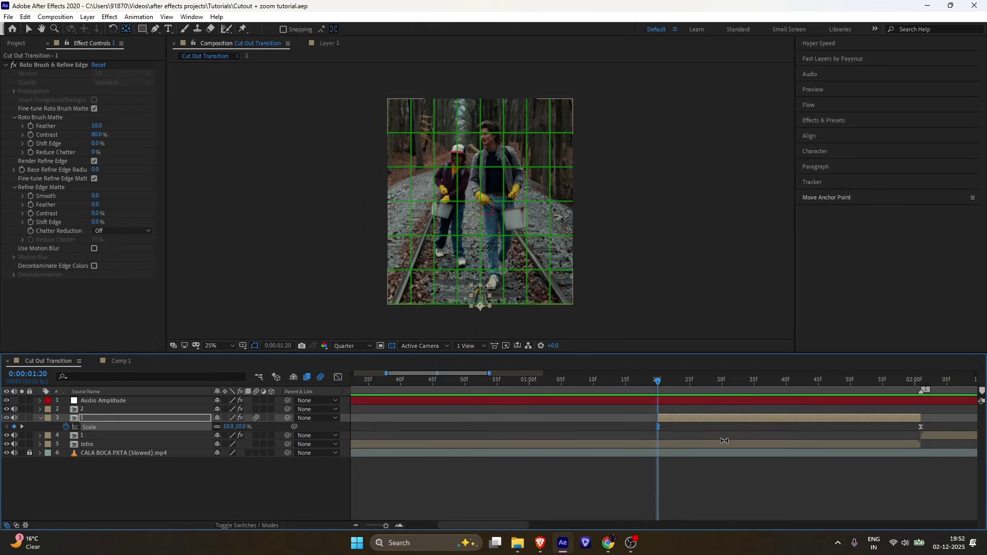
{"action": "left_click", "coordinate": [703, 435]}
{"action": "left_click", "coordinate": [682, 420]}
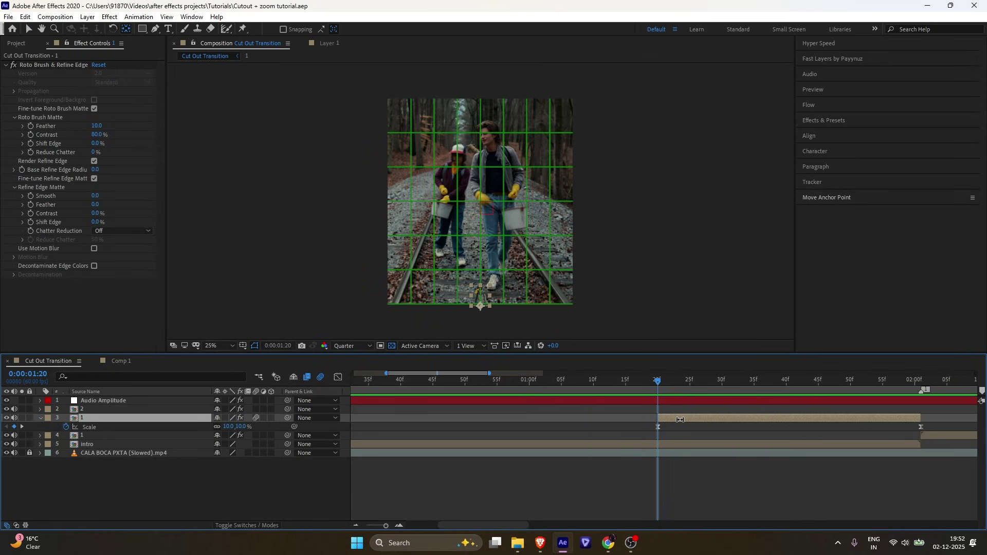
- Apply S_DissolveSpeckle to the cutout layer and set its Frequency to 25
{"action": "key", "text": "v"}
{"action": "key", "text": "ctrl+space"}
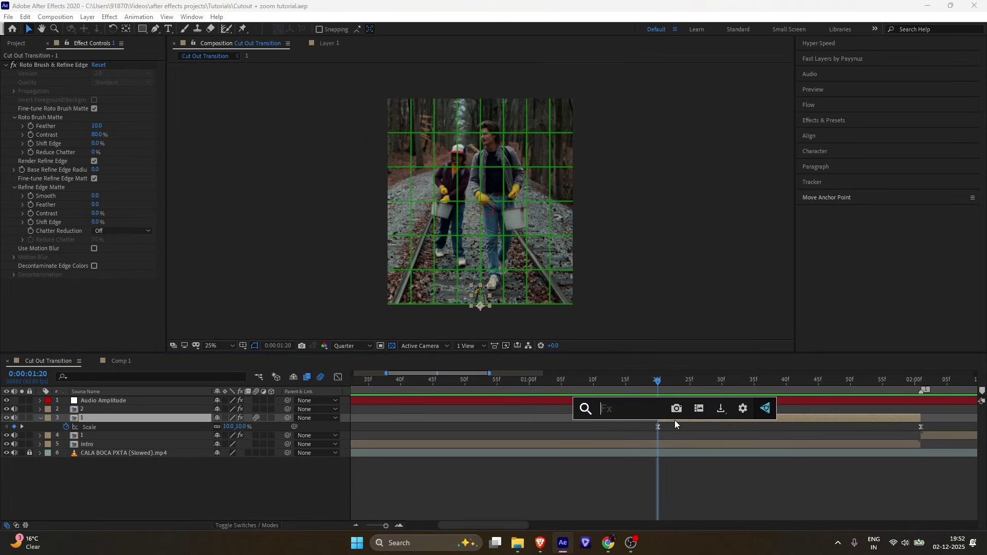
{"action": "type", "text": "speck"}
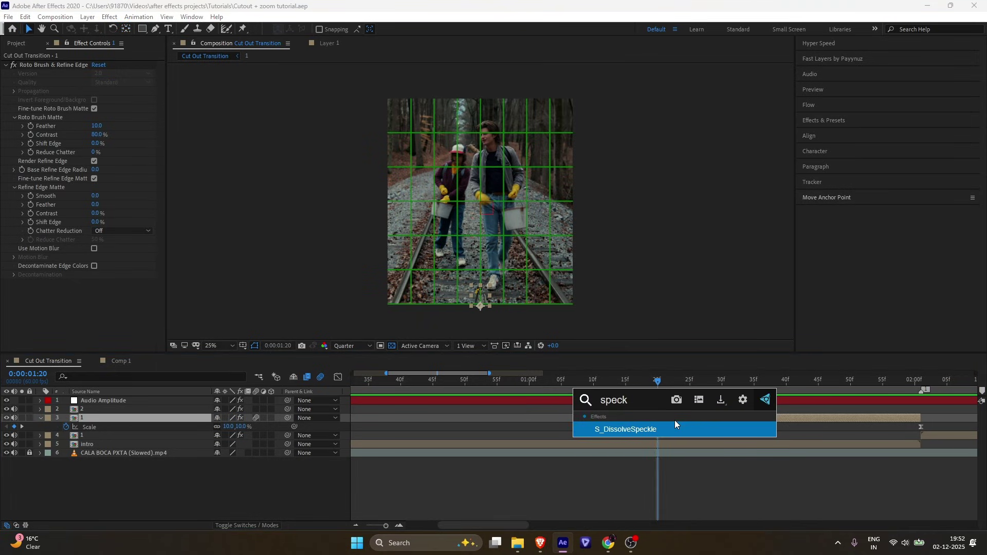
{"action": "left_click", "coordinate": [664, 428]}
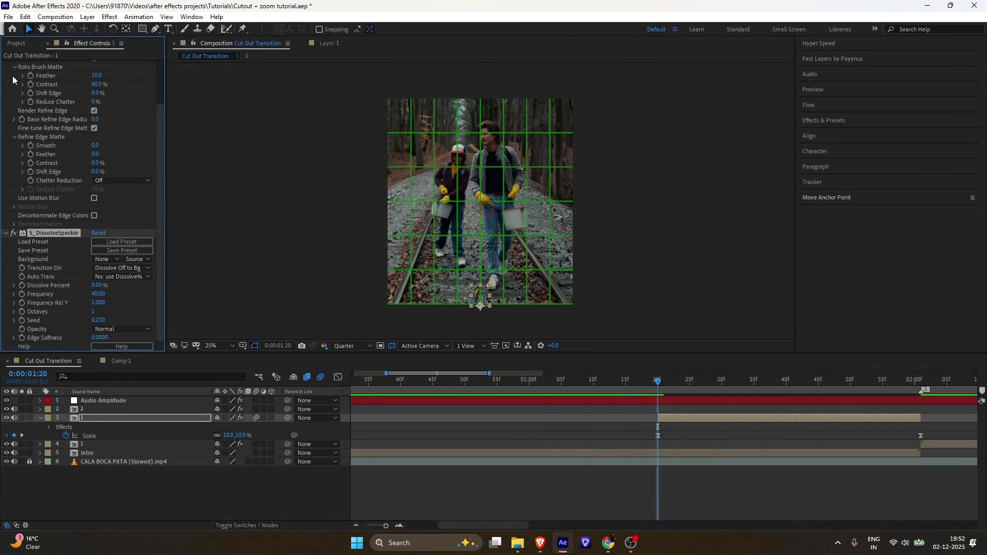
{"action": "left_click", "coordinate": [6, 234]}
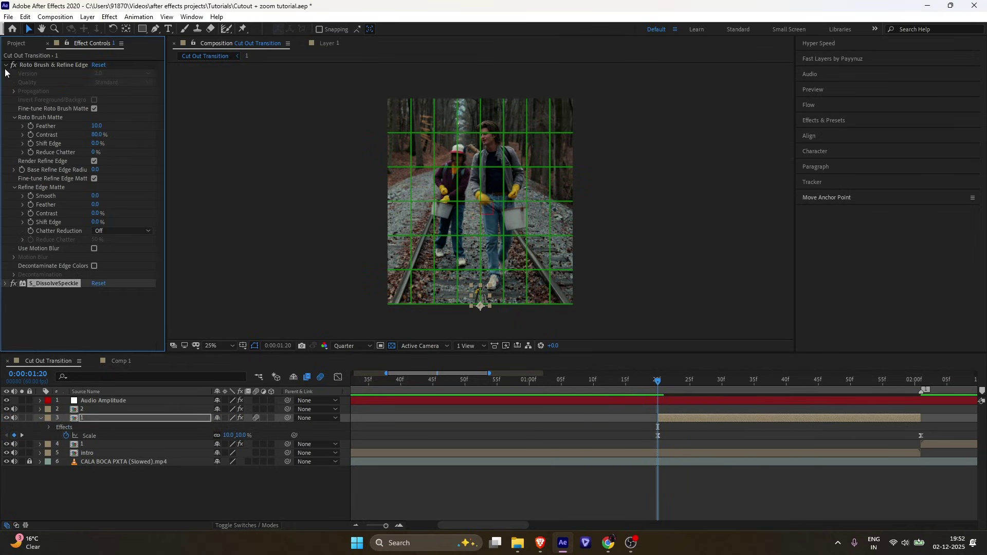
{"action": "left_click", "coordinate": [5, 65]}
{"action": "left_click", "coordinate": [5, 73]}
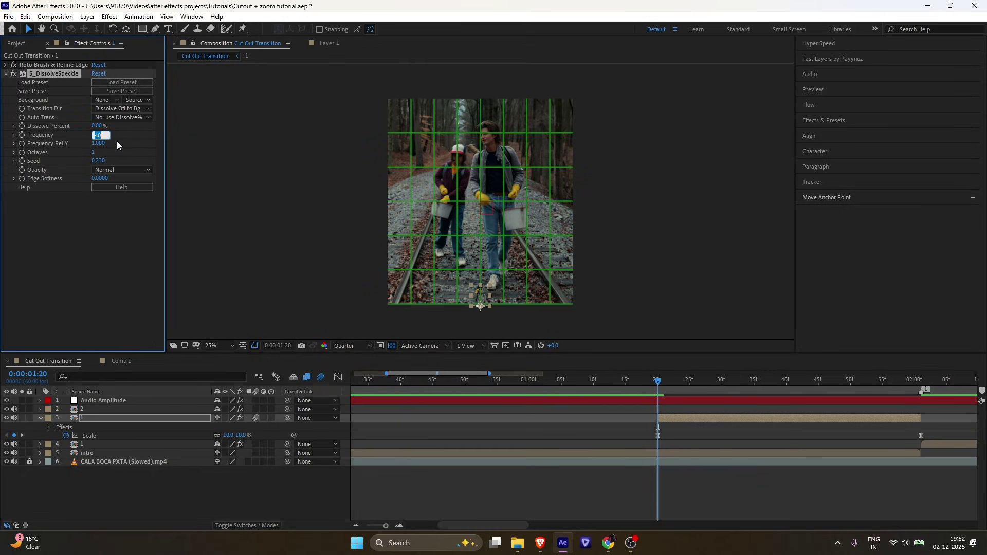
{"action": "type", "text": "25"}
{"action": "key", "text": "ctrl+alt+t"}
- Keyframe Dissolve Percent at 100% at 0:00:01:20 and 0% at 0:00:02:01
{"action": "left_click_drag", "start_coordinate": [100, 130], "coordinate": [166, 132]}
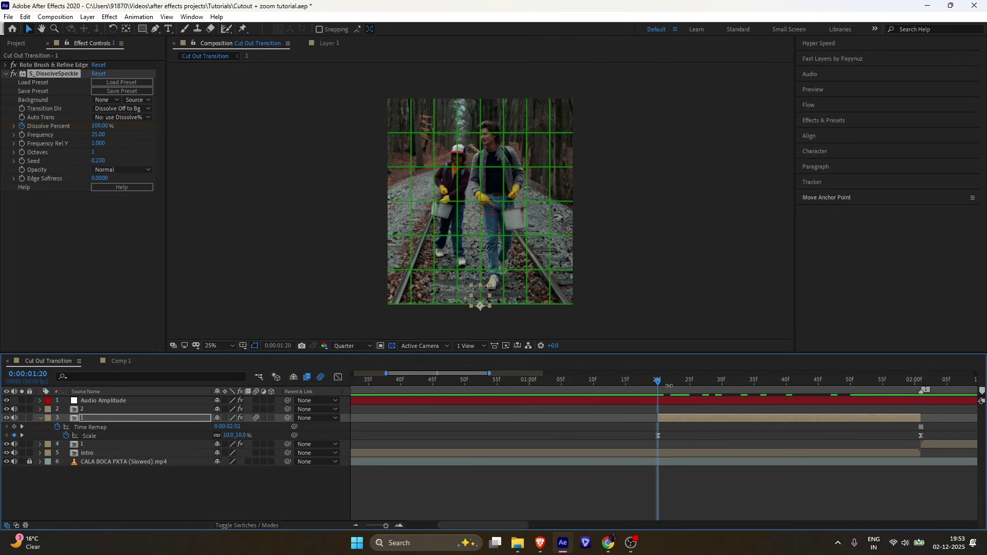
{"action": "left_click_drag", "start_coordinate": [672, 384], "coordinate": [922, 416]}
{"action": "left_click_drag", "start_coordinate": [100, 131], "coordinate": [62, 133]}
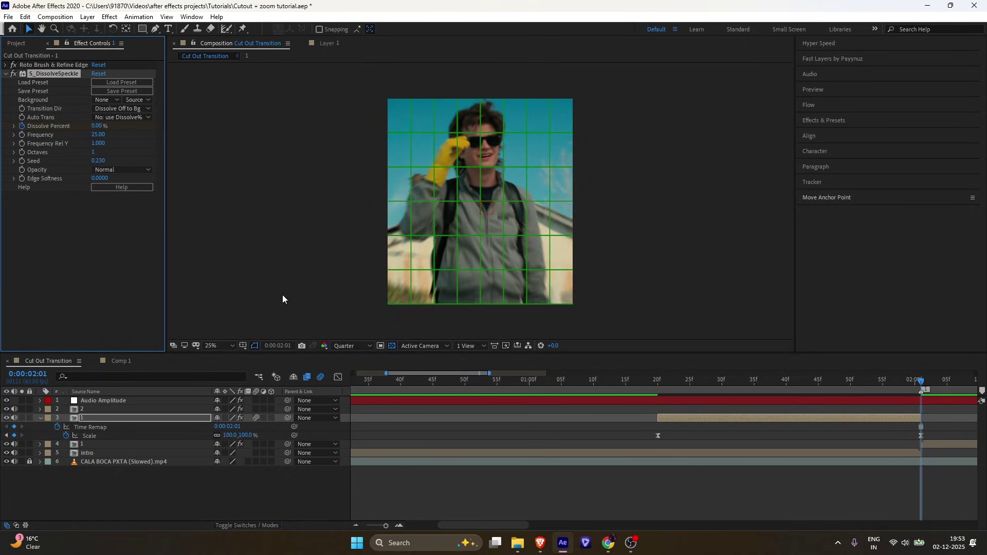
{"action": "key", "text": "u"}
{"action": "key", "text": "u"}
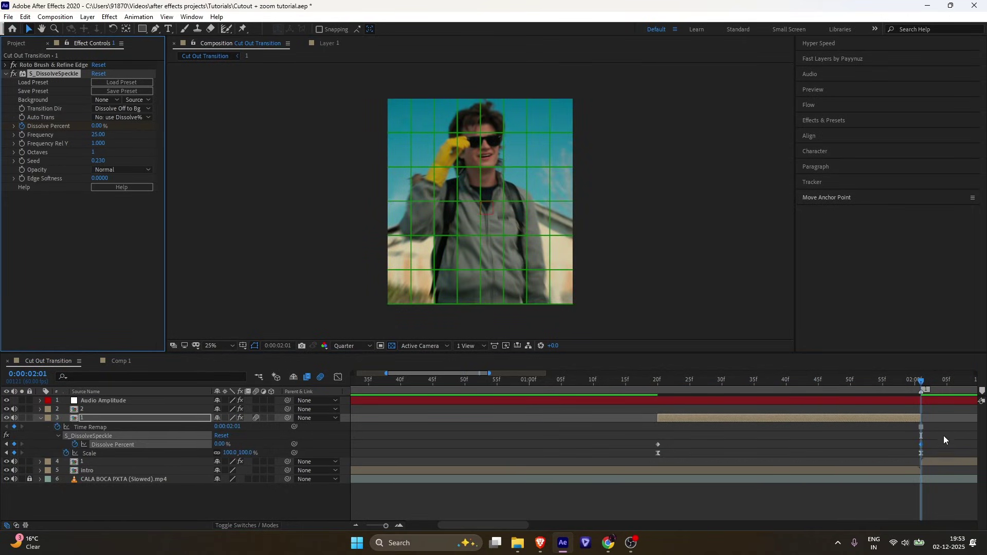
{"action": "left_click", "coordinate": [126, 445]}
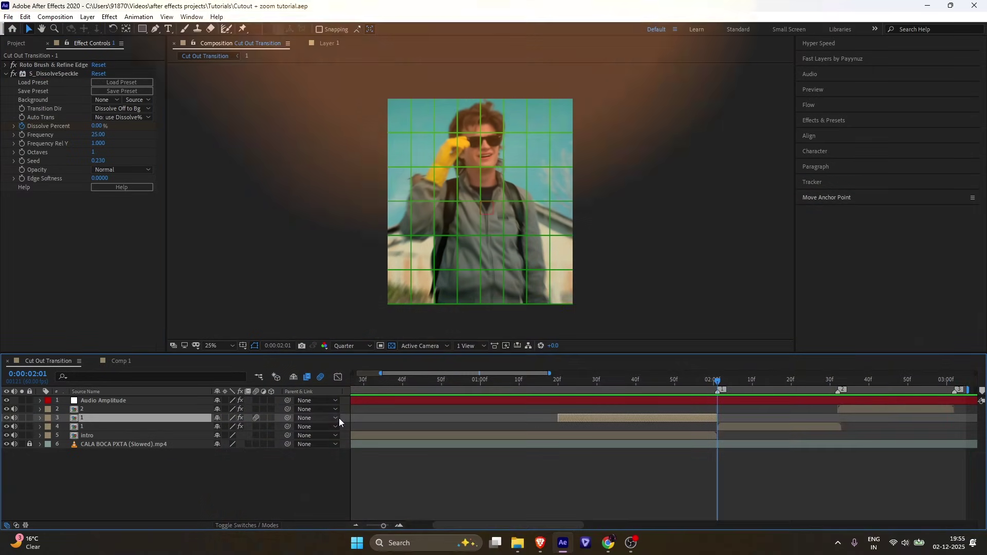
- Create a new adjustment layer and move it to layer 2, just below Audio Amplitude
{"action": "right_click", "coordinate": [346, 417]}
{"action": "mouse_move", "coordinate": [379, 300]}
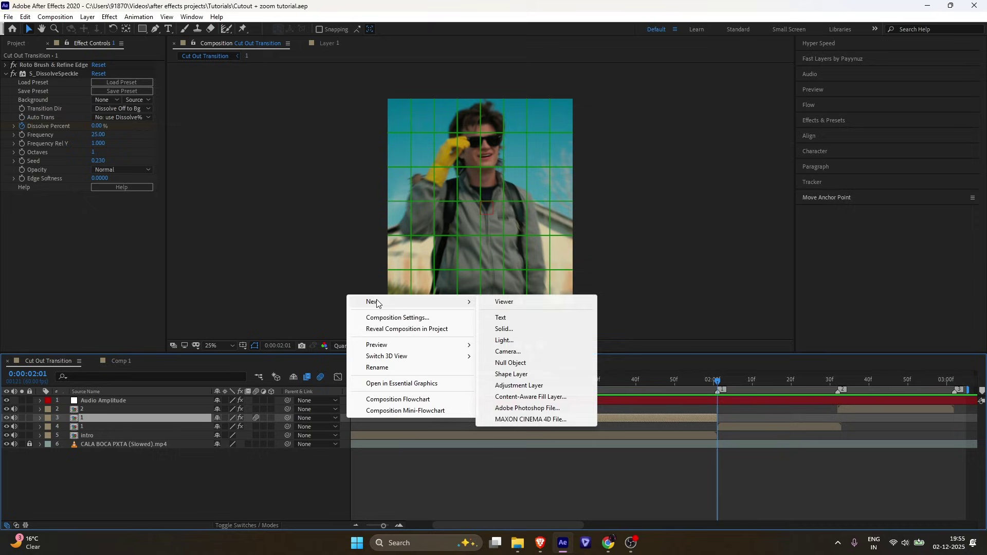
{"action": "left_click", "coordinate": [520, 385]}
{"action": "left_click_drag", "start_coordinate": [170, 418], "coordinate": [158, 406]}
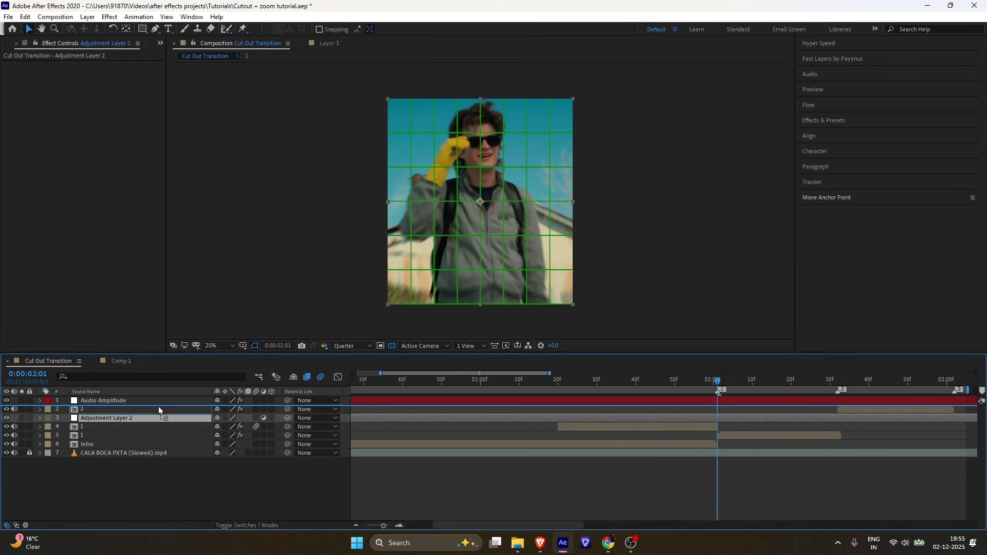
- Split the adjustment layer at 0:00:01:27, delete the earlier piece, and trim its end to 0:00:02:41
{"action": "left_click_drag", "start_coordinate": [709, 379], "coordinate": [584, 402]}
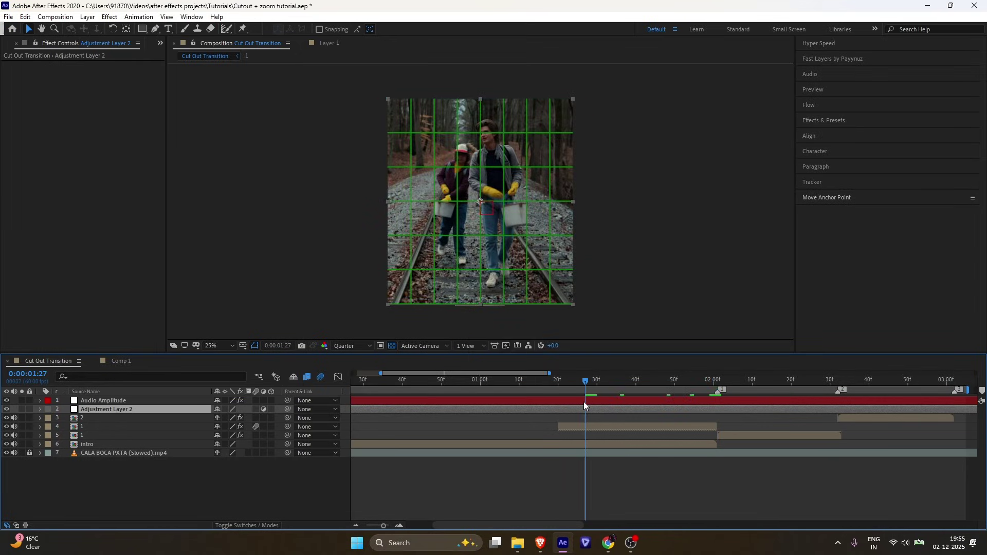
{"action": "key", "text": "ctrl+shift+d"}
{"action": "left_click", "coordinate": [565, 418]}
{"action": "key", "text": "Delete"}
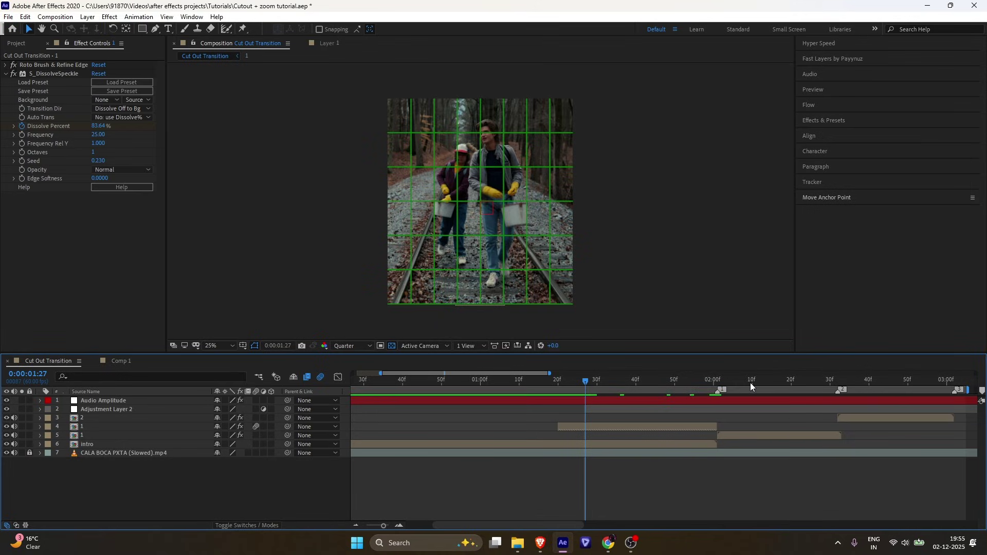
{"action": "left_click", "coordinate": [872, 381]}
{"action": "left_click", "coordinate": [871, 411]}
{"action": "key", "text": "alt+]"}
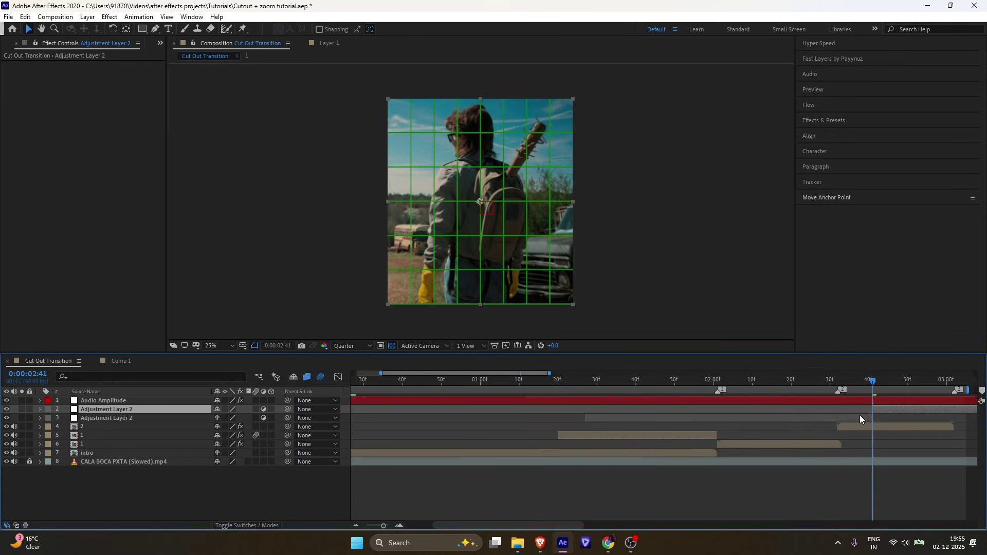
{"action": "left_click", "coordinate": [589, 383]}
{"action": "key", "text": "Page_Up"}
{"action": "left_click", "coordinate": [597, 410]}
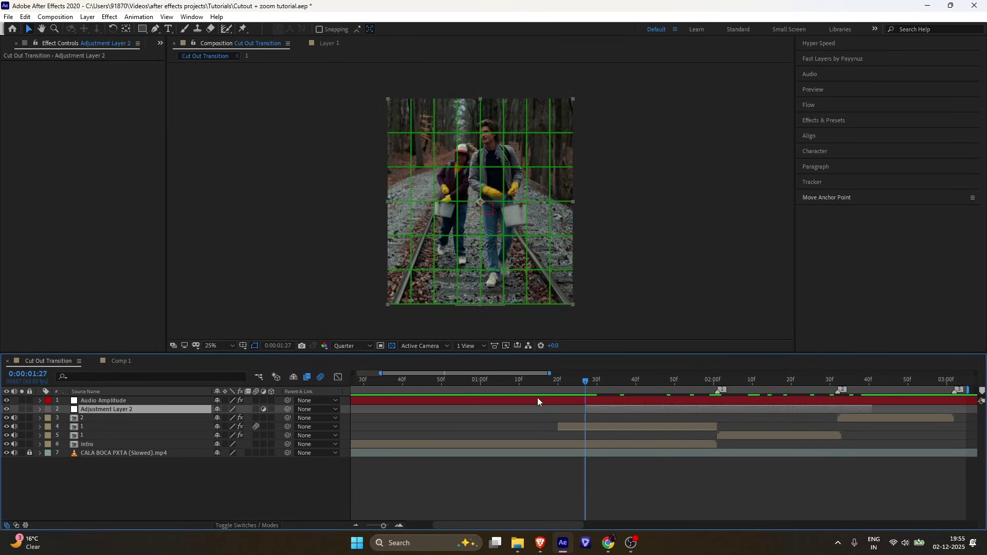
{"action": "key", "text": "ctrl+space"}
- Apply S_Shake to Adjustment Layer 2 and turn on its Motion Blur
{"action": "type", "text": "shake"}
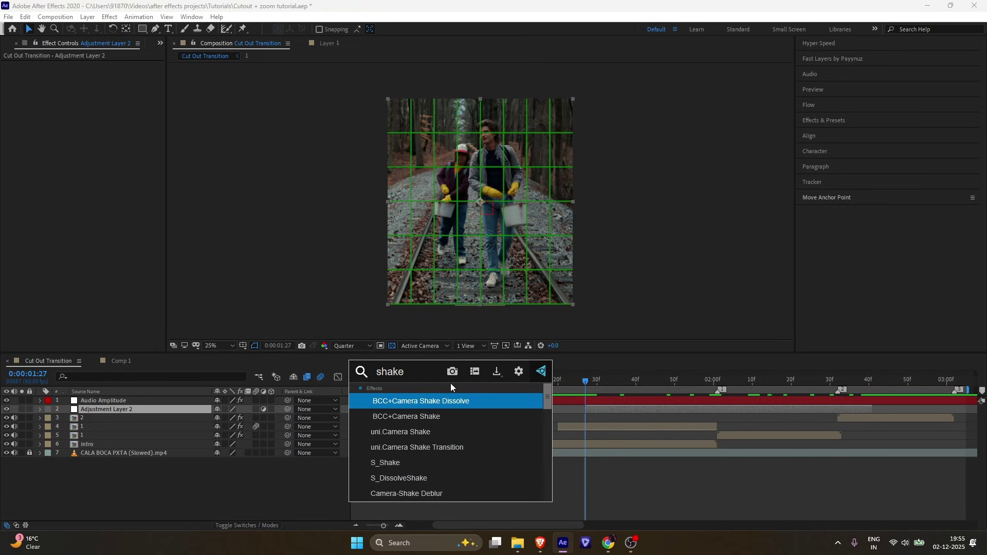
{"action": "left_click", "coordinate": [423, 463]}
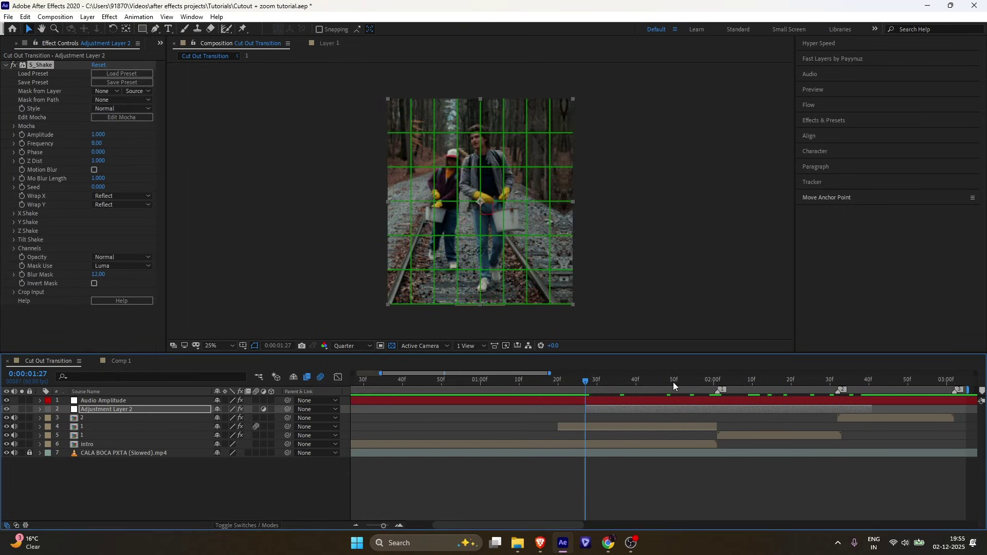
{"action": "left_click_drag", "start_coordinate": [674, 382], "coordinate": [691, 383]}
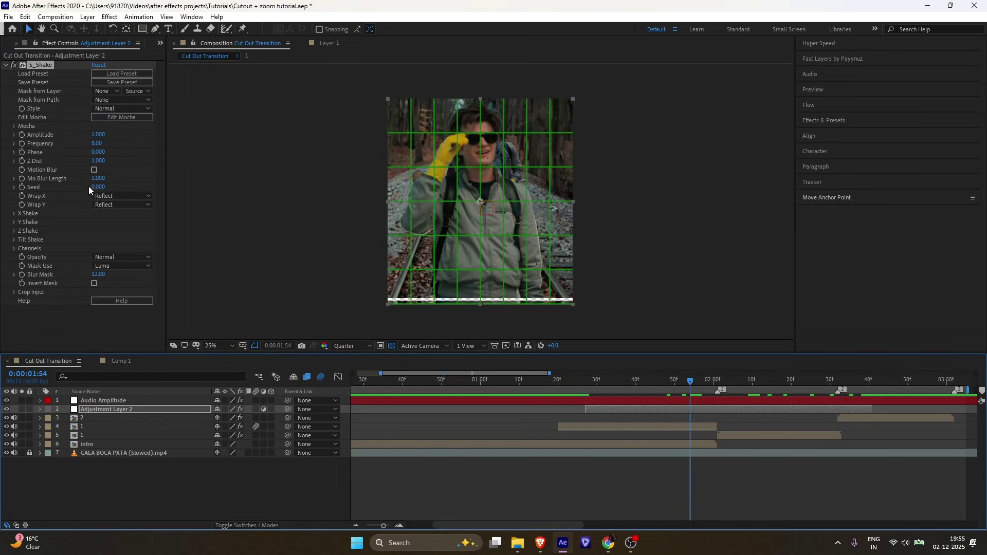
{"action": "left_click", "coordinate": [94, 170]}
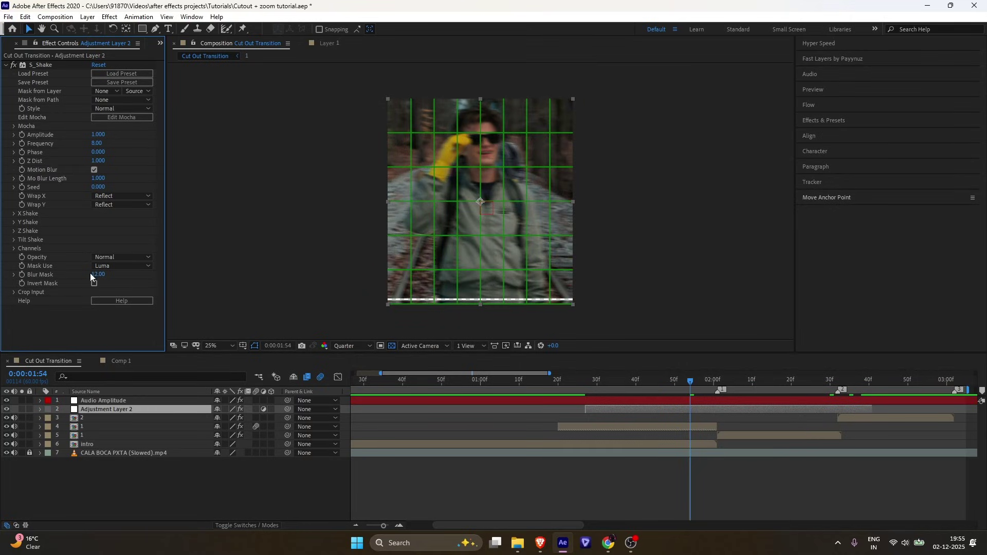
- Add Motion Tile and move it above S_Shake in the effect stack
{"action": "key", "text": "ctrl+space"}
{"action": "type", "text": "motio"}
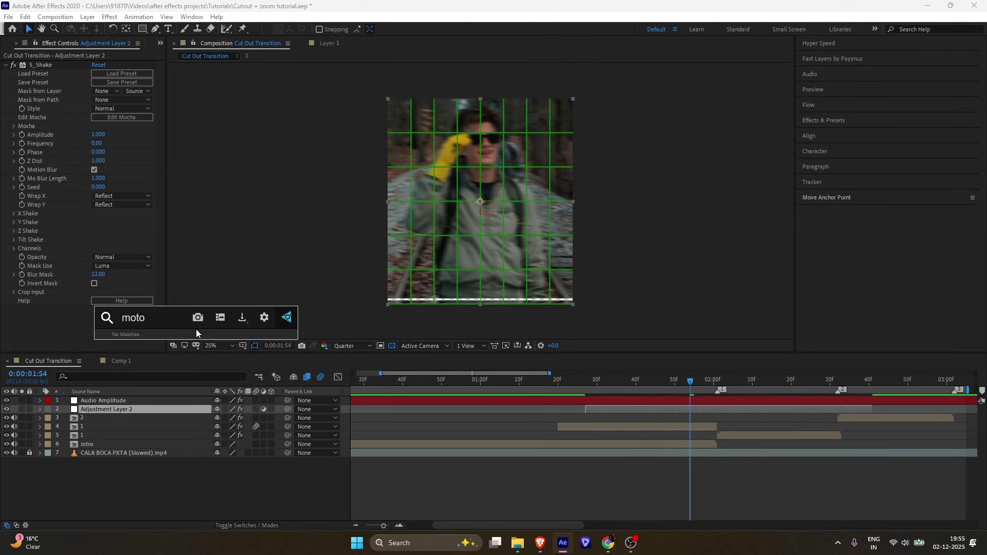
{"action": "left_click", "coordinate": [150, 365]}
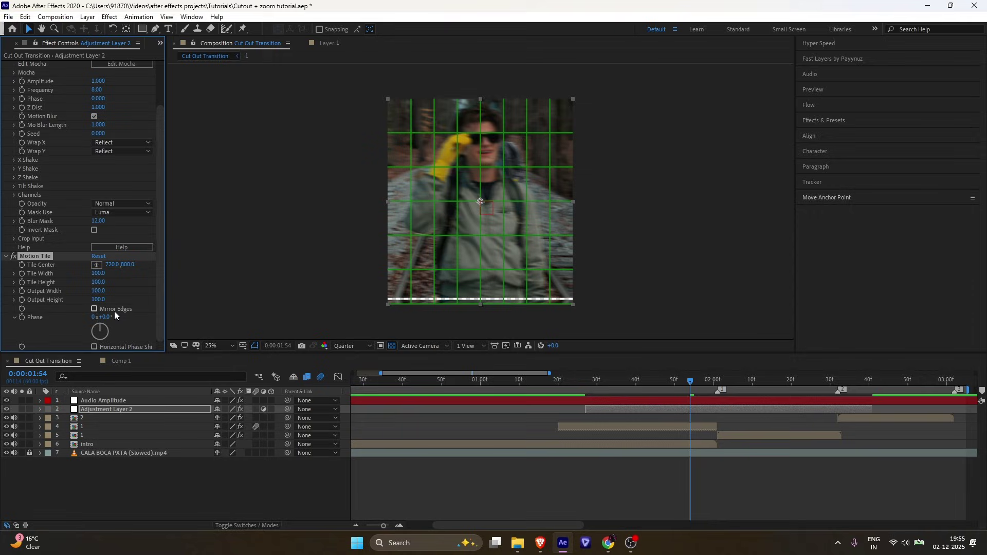
{"action": "left_click", "coordinate": [6, 256]}
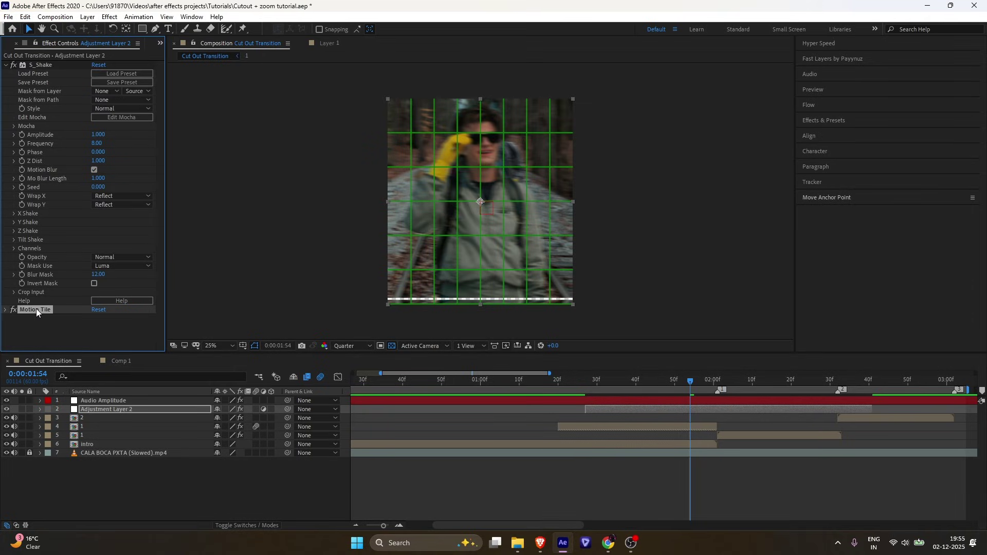
{"action": "left_click_drag", "start_coordinate": [37, 310], "coordinate": [20, 65]}
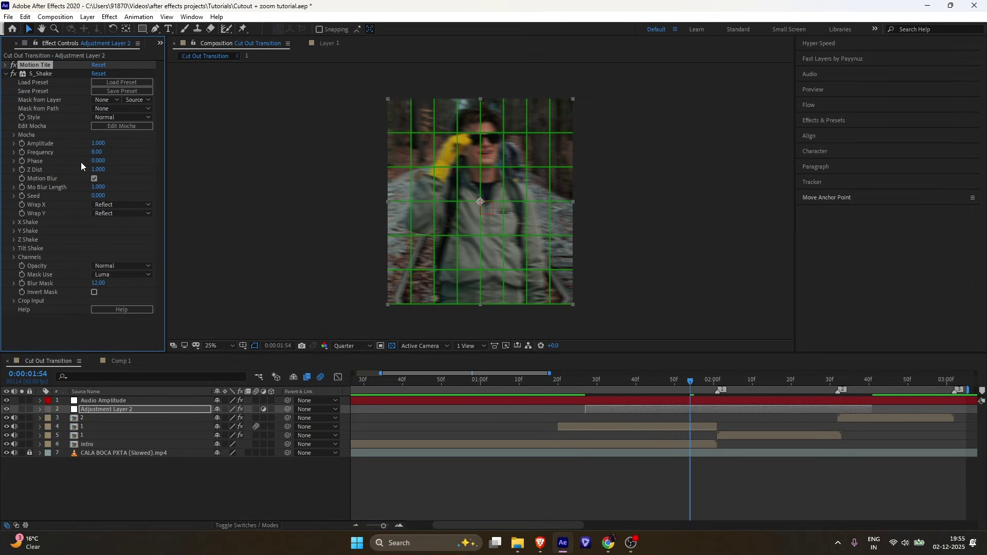
- Keyframe shake Frequency 0 at 1:27 and 11 at 2:01, and lower Amplitude to 0.010 at 2:40
{"action": "left_click", "coordinate": [717, 380]}
{"action": "left_click", "coordinate": [99, 151]}
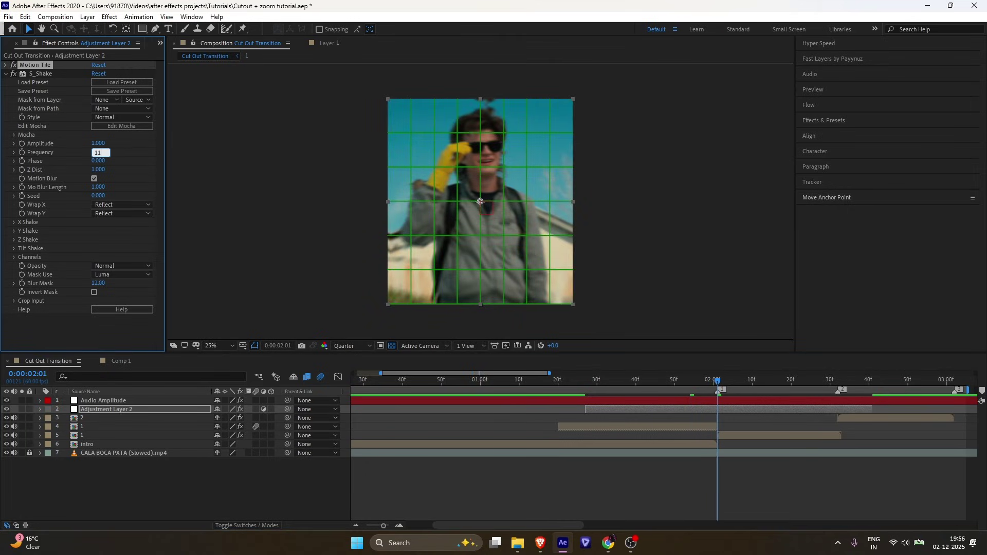
{"action": "key", "text": "Return"}
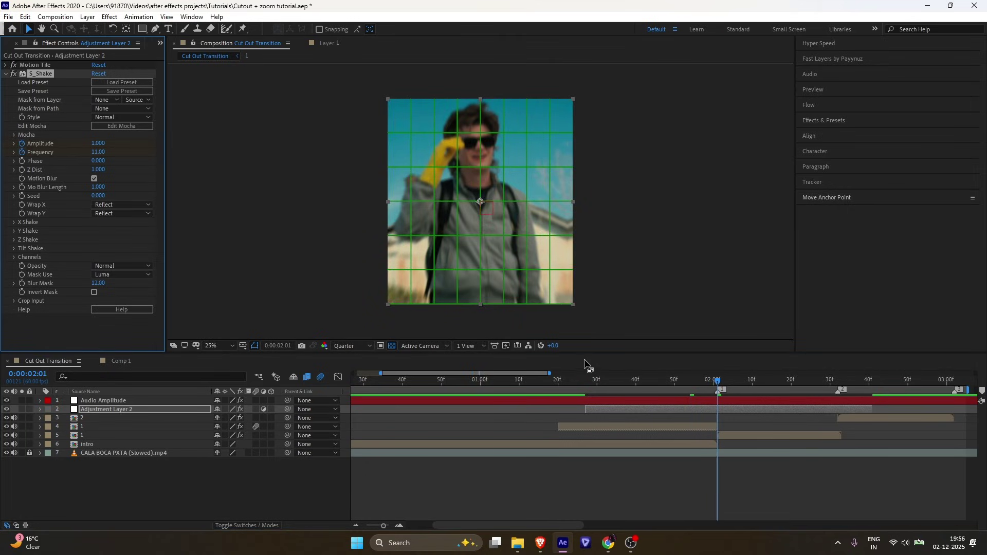
{"action": "left_click", "coordinate": [586, 381]}
{"action": "left_click", "coordinate": [98, 152]}
{"action": "type", "text": "0"}
{"action": "key", "text": "Return"}
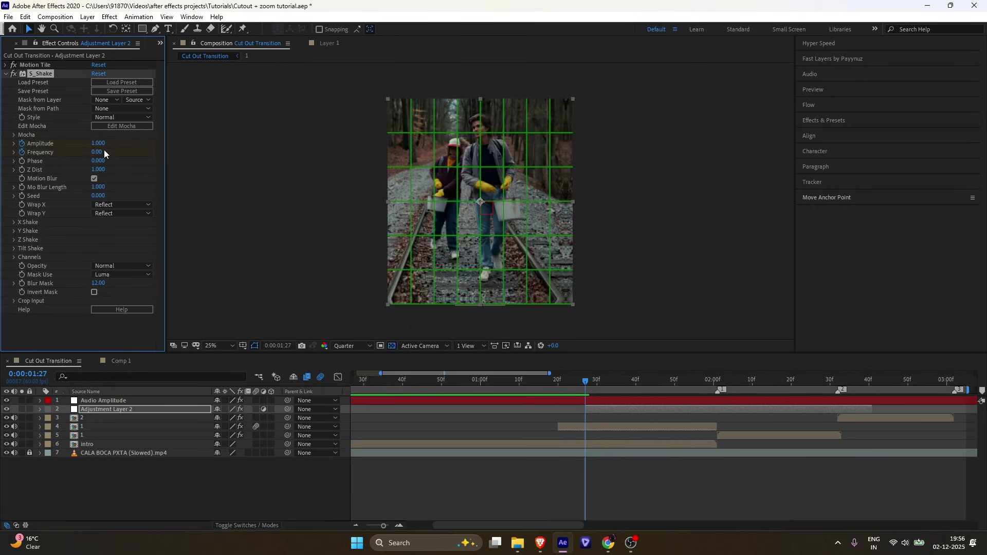
{"action": "left_click", "coordinate": [869, 384]}
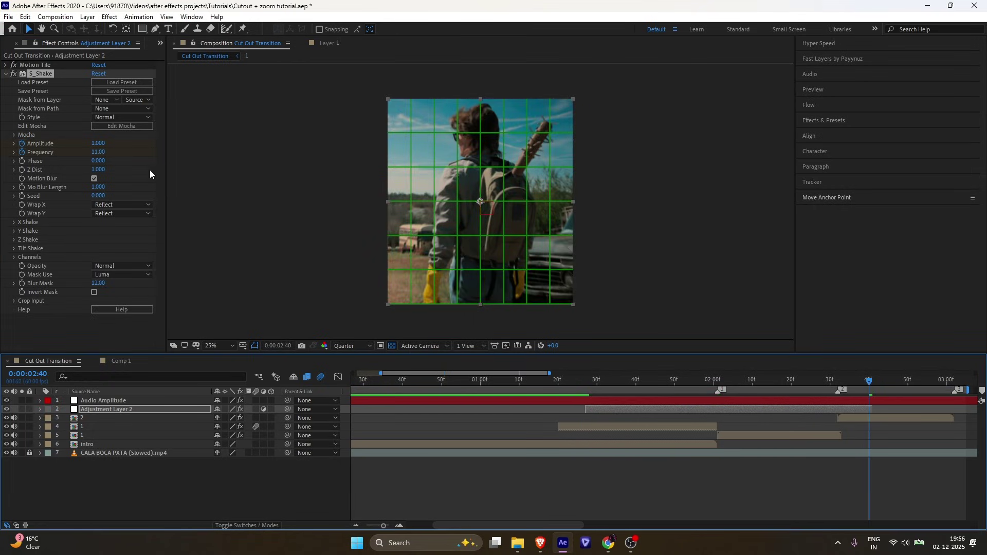
{"action": "left_click_drag", "start_coordinate": [98, 145], "coordinate": [31, 166]}
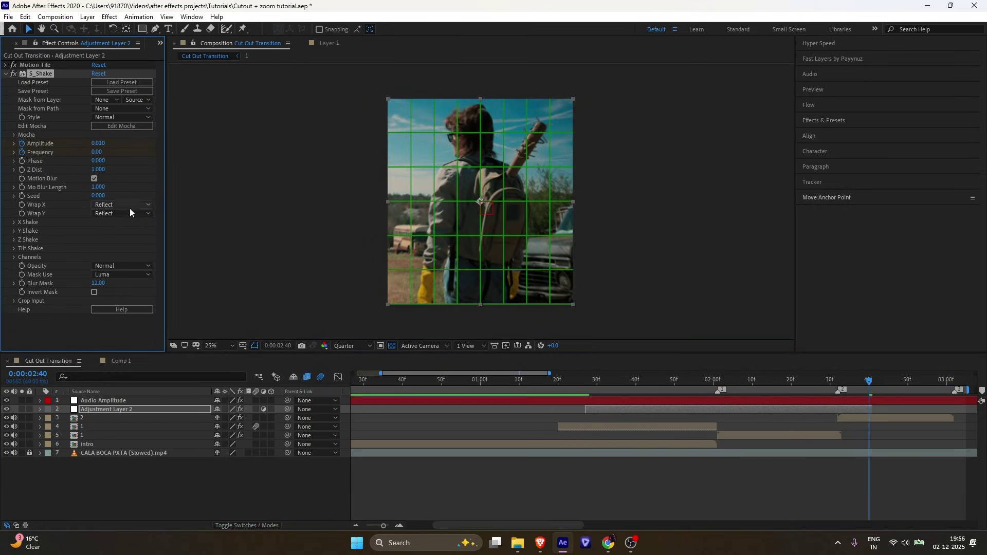
{"action": "key", "text": "u"}
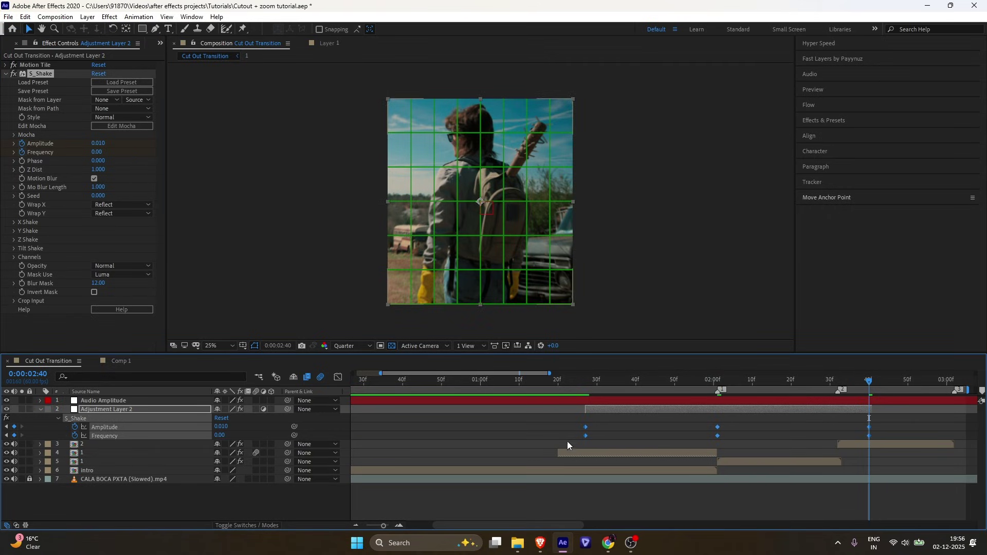
{"action": "left_click", "coordinate": [770, 441]}
{"action": "left_click", "coordinate": [105, 427]}
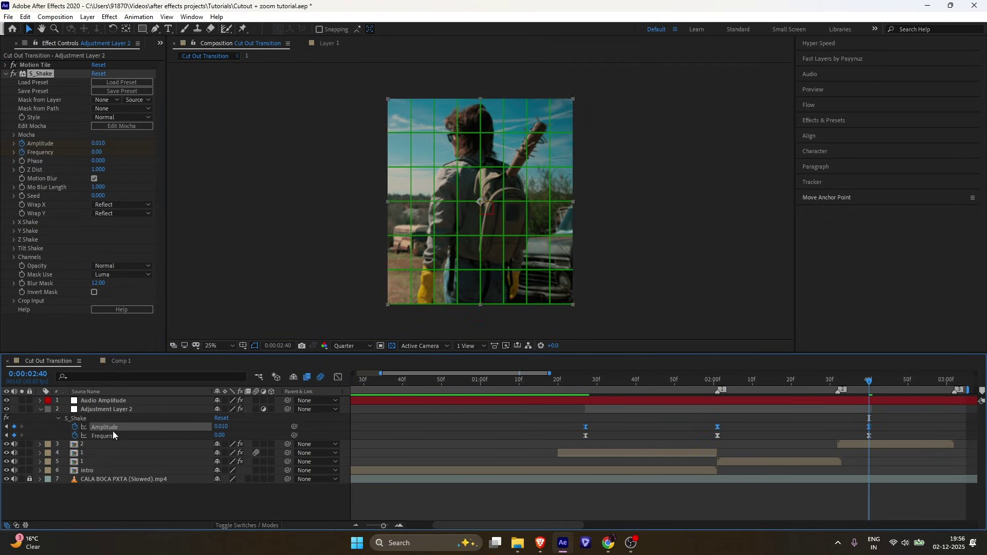
- Reshape the Amplitude curve to ease out of the first key and spike sharply at 2:00
{"action": "left_click", "coordinate": [337, 377]}
{"action": "left_click", "coordinate": [717, 403]}
{"action": "left_click_drag", "start_coordinate": [672, 407], "coordinate": [723, 460]}
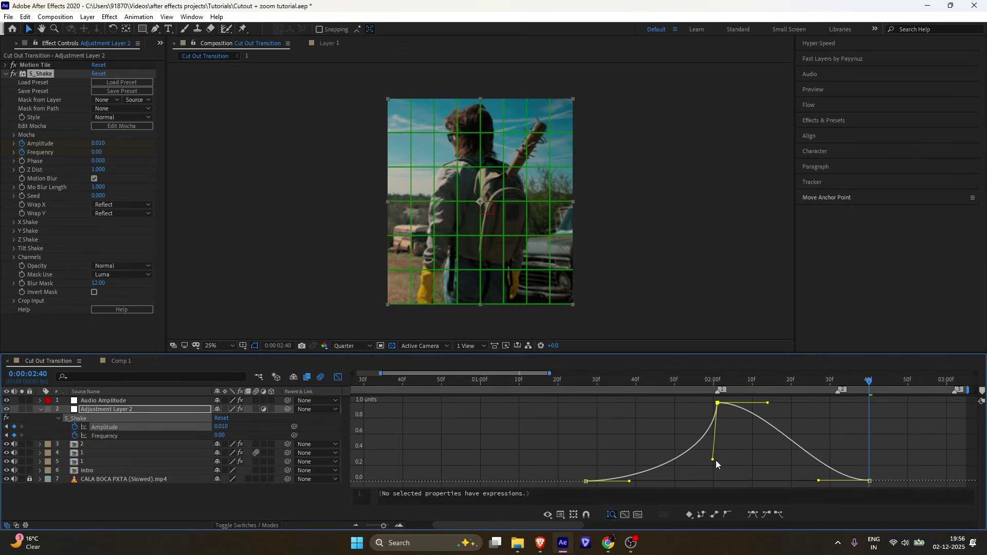
{"action": "left_click_drag", "start_coordinate": [716, 460], "coordinate": [712, 460]}
{"action": "left_click_drag", "start_coordinate": [767, 403], "coordinate": [720, 452]}
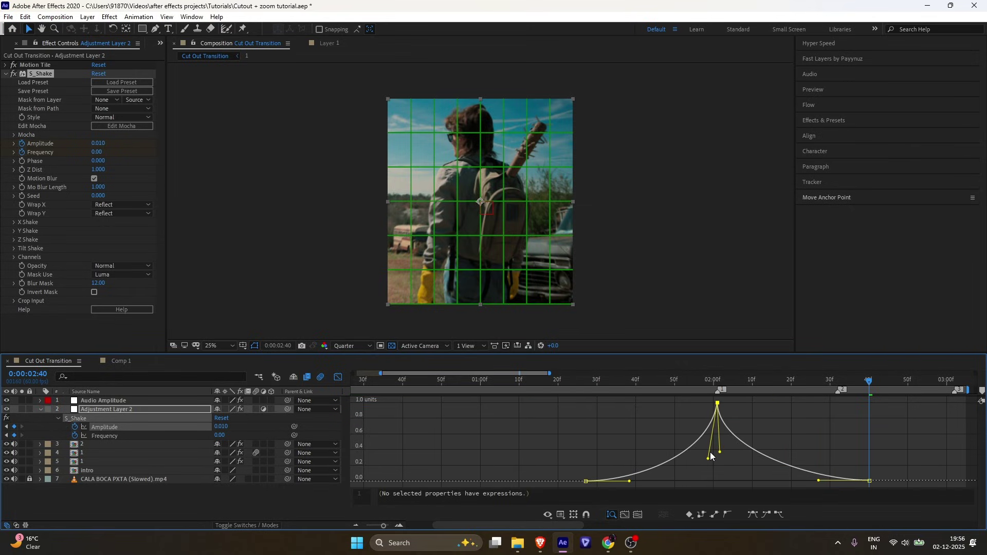
{"action": "left_click_drag", "start_coordinate": [628, 481], "coordinate": [654, 483]}
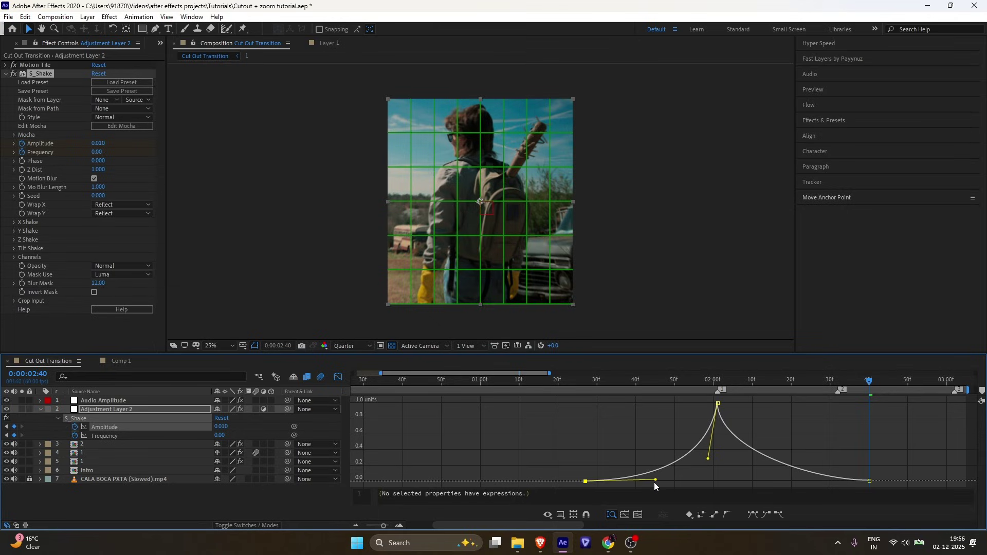
{"action": "left_click_drag", "start_coordinate": [910, 428], "coordinate": [817, 484]}
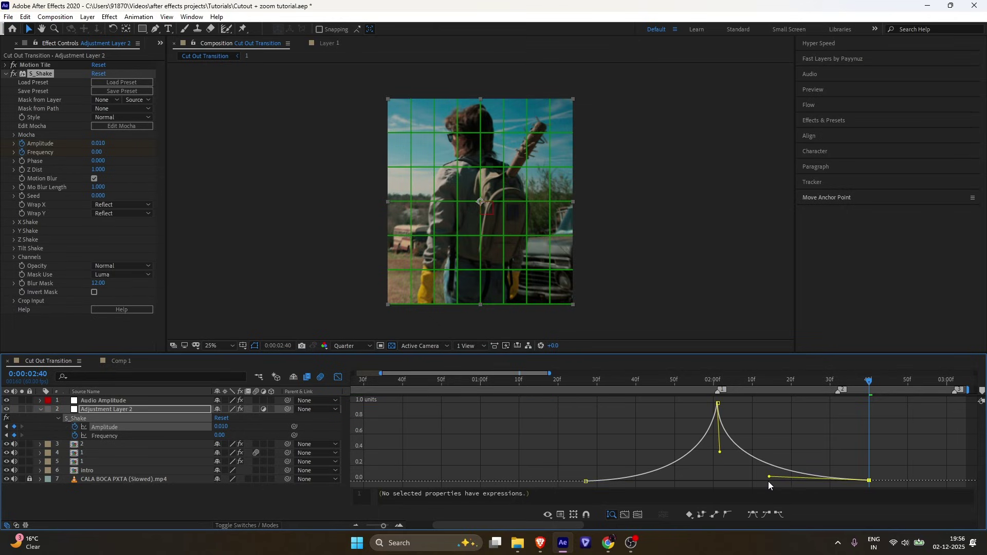
- Reshape the Frequency curve with a long ease-out, a sharp 2:00 spike and an eased final key
{"action": "left_click", "coordinate": [139, 436]}
{"action": "left_click_drag", "start_coordinate": [749, 397], "coordinate": [652, 462]}
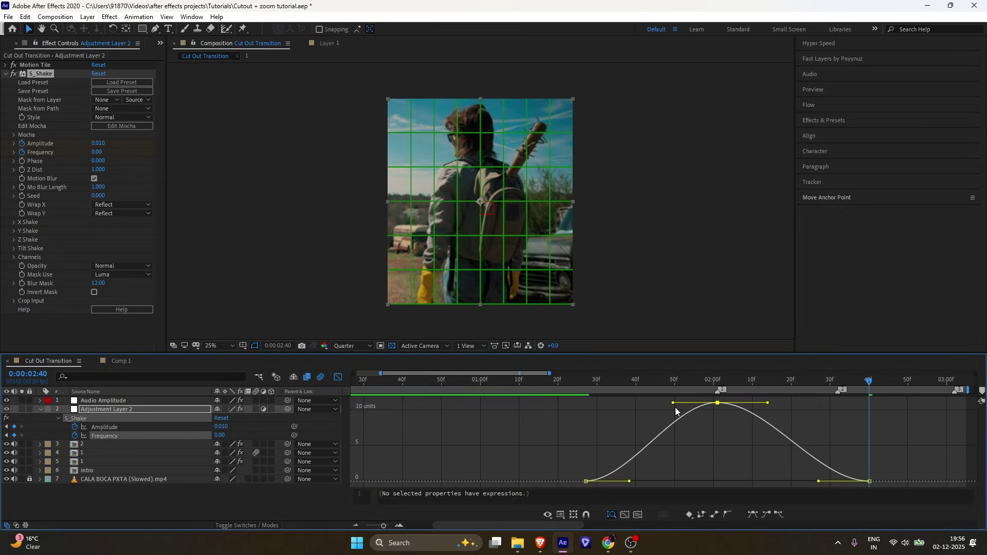
{"action": "left_click_drag", "start_coordinate": [674, 405], "coordinate": [710, 430]}
{"action": "left_click_drag", "start_coordinate": [767, 403], "coordinate": [714, 437]}
{"action": "left_click_drag", "start_coordinate": [630, 481], "coordinate": [657, 479]}
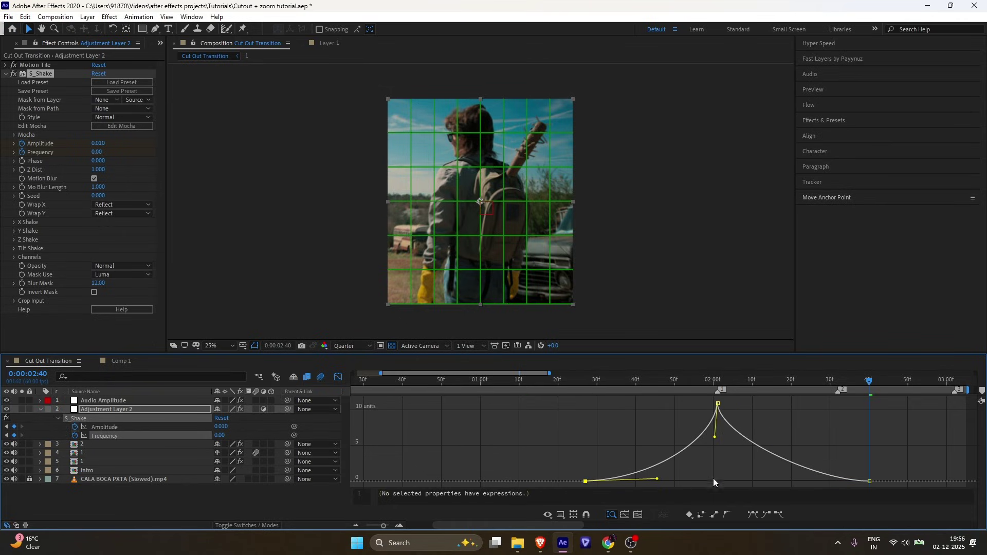
{"action": "left_click", "coordinate": [869, 481]}
{"action": "left_click_drag", "start_coordinate": [818, 481], "coordinate": [775, 480]}
{"action": "left_click_drag", "start_coordinate": [705, 383], "coordinate": [590, 394]}
- Preview the eased shake from 1:28, stopping at the 2:01 peak
{"action": "left_click", "coordinate": [637, 408]}
{"action": "key", "text": "space"}
{"action": "left_click", "coordinate": [717, 384]}
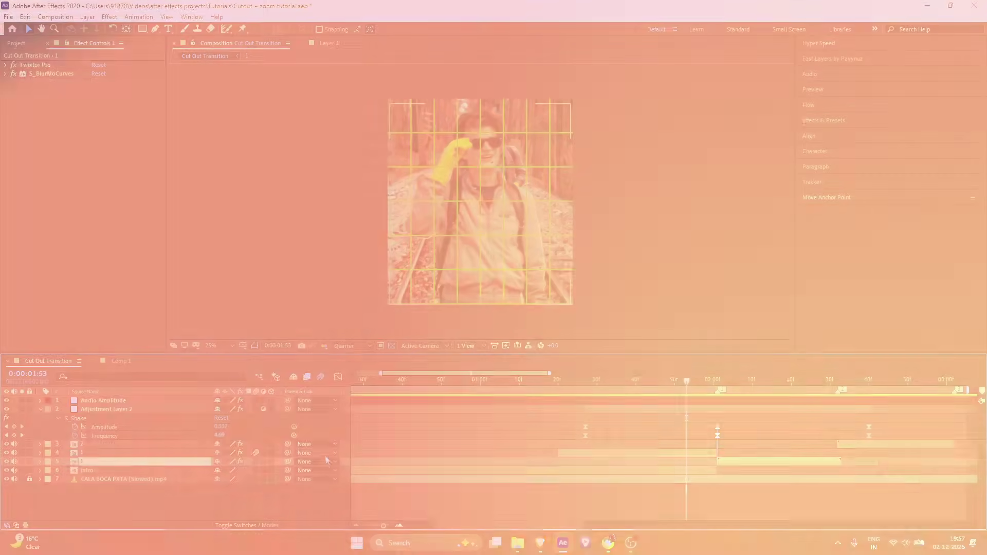
- Create a new adjustment layer and trim its start to 2:01
{"action": "right_click", "coordinate": [345, 339]}
{"action": "mouse_move", "coordinate": [391, 345]}
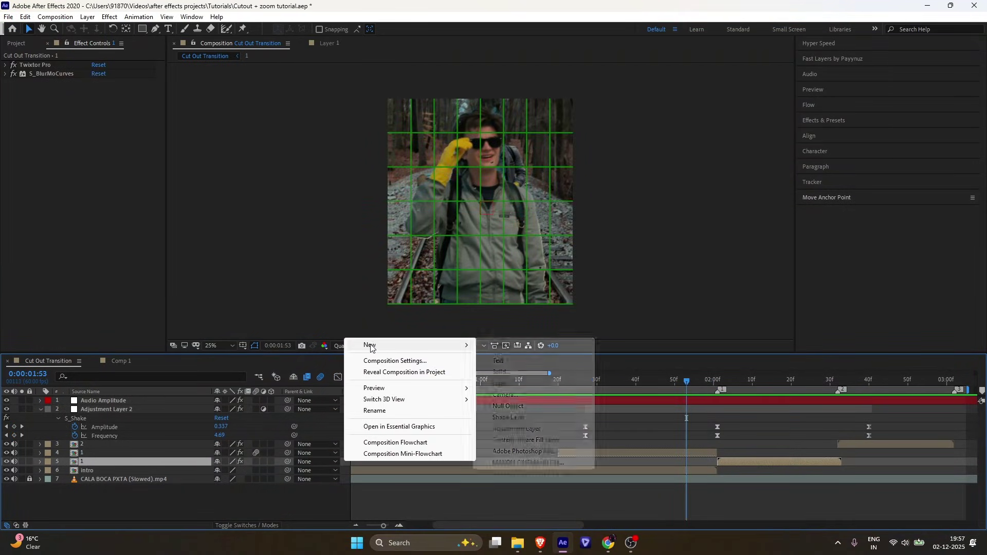
{"action": "left_click", "coordinate": [514, 429]}
{"action": "left_click", "coordinate": [718, 384]}
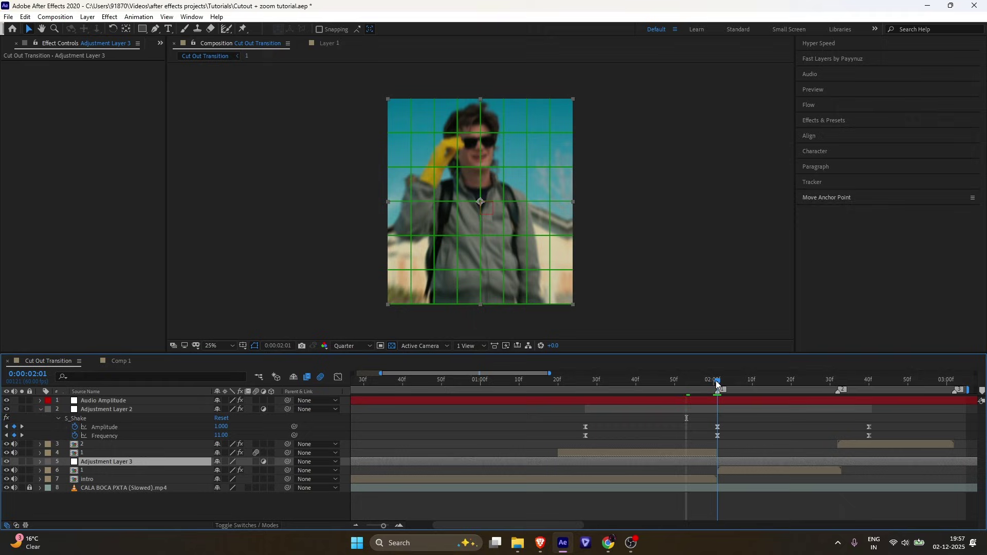
{"action": "key", "text": "alt+bracketleft"}
{"action": "left_click", "coordinate": [693, 469]}
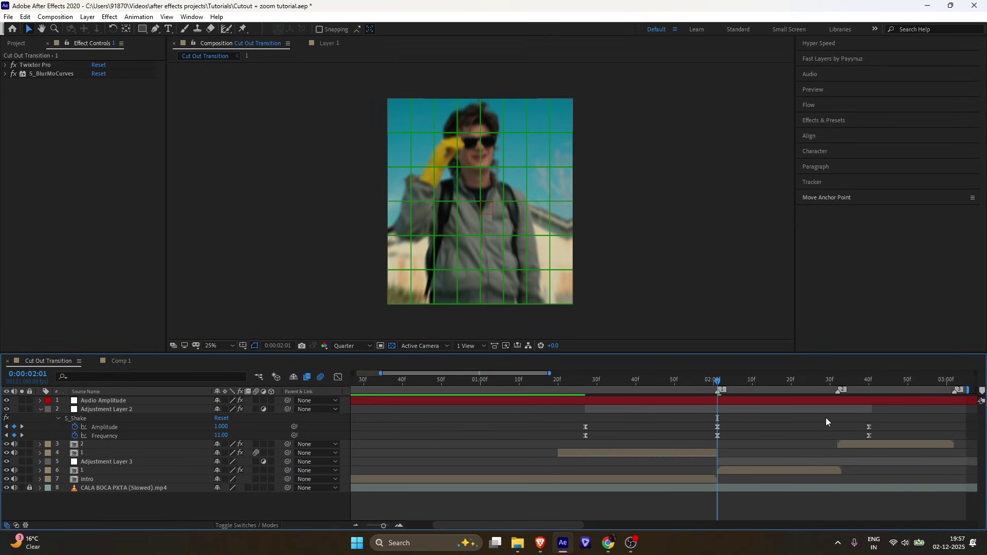
- Split Adjustment Layer 3 at 2:32 and delete the part after it
{"action": "left_click", "coordinate": [838, 384]}
{"action": "left_click", "coordinate": [843, 461]}
{"action": "key", "text": "ctrl+shift+d"}
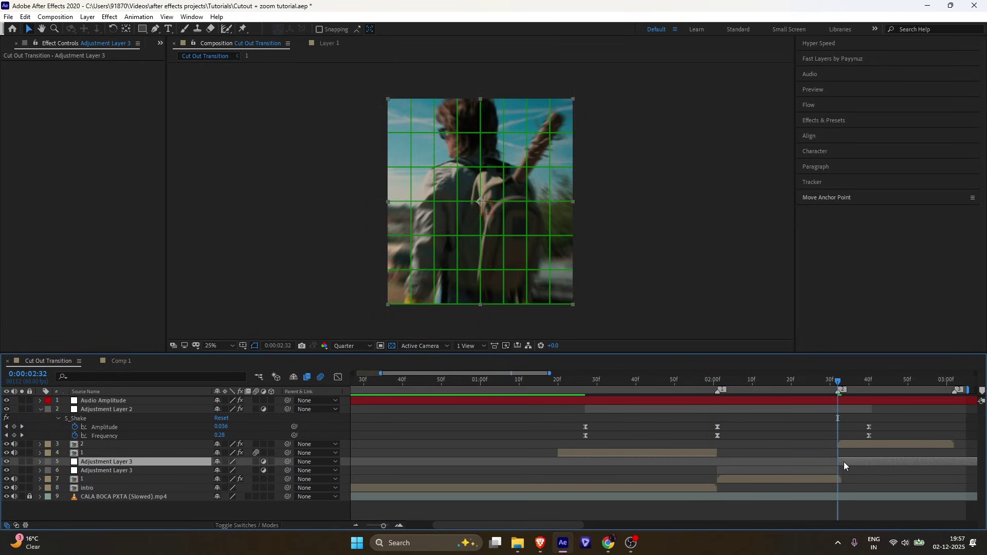
{"action": "key", "text": "Delete"}
- Apply Twitch to Adjustment Layer 3 with Amount 60 and speed 18
{"action": "key", "text": "j"}
{"action": "left_click", "coordinate": [723, 461]}
{"action": "key", "text": "ctrl+space"}
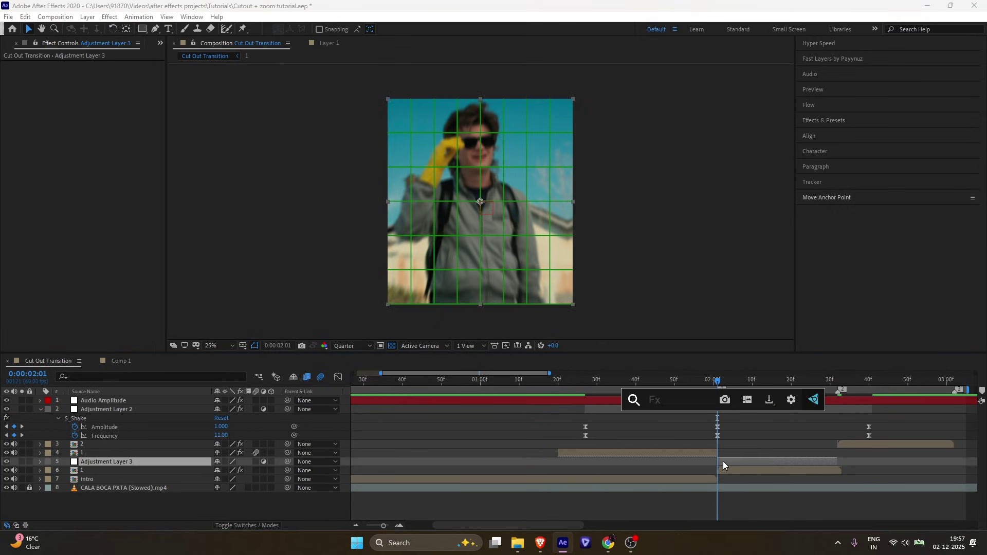
{"action": "type", "text": "twi"}
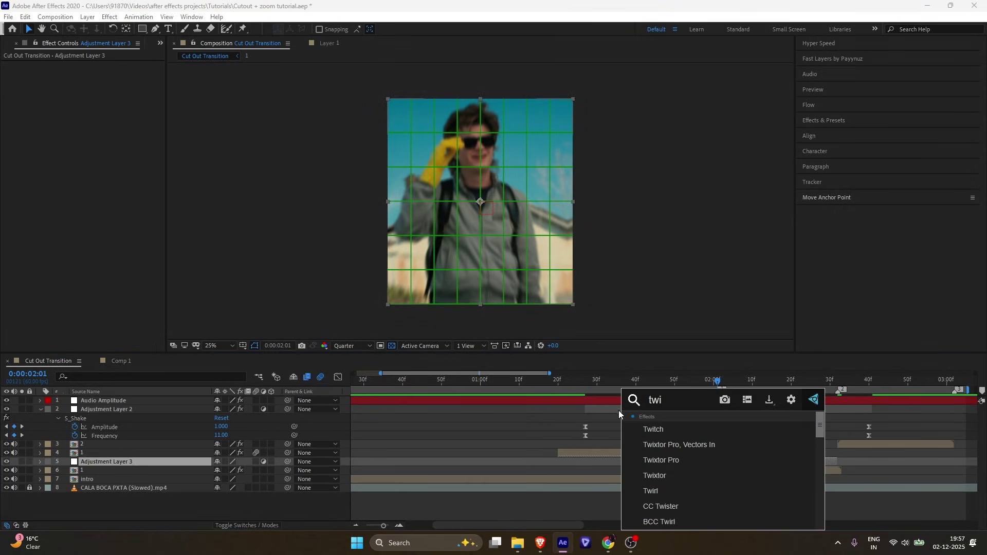
{"action": "left_click", "coordinate": [652, 432]}
{"action": "left_click", "coordinate": [99, 73]}
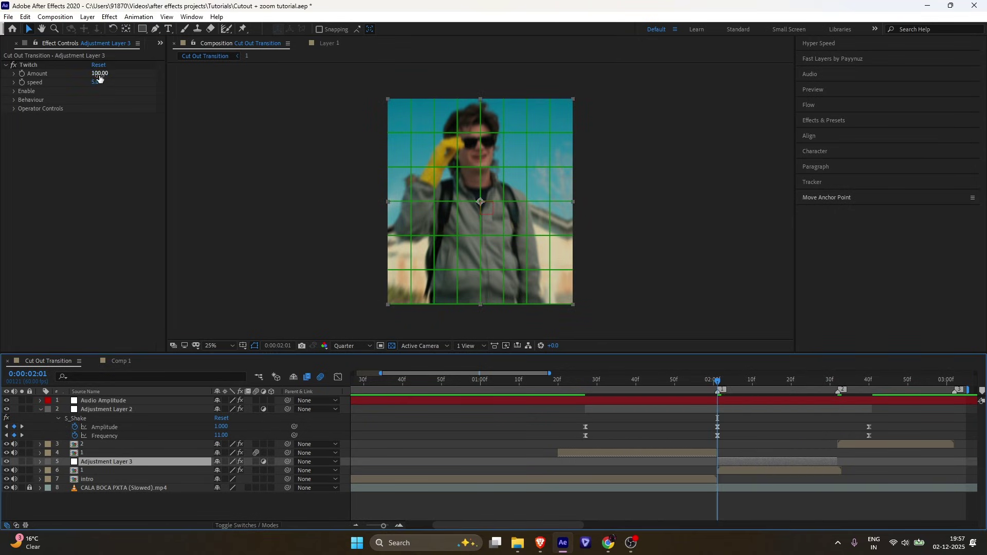
{"action": "type", "text": "60"}
{"action": "left_click", "coordinate": [63, 104]}
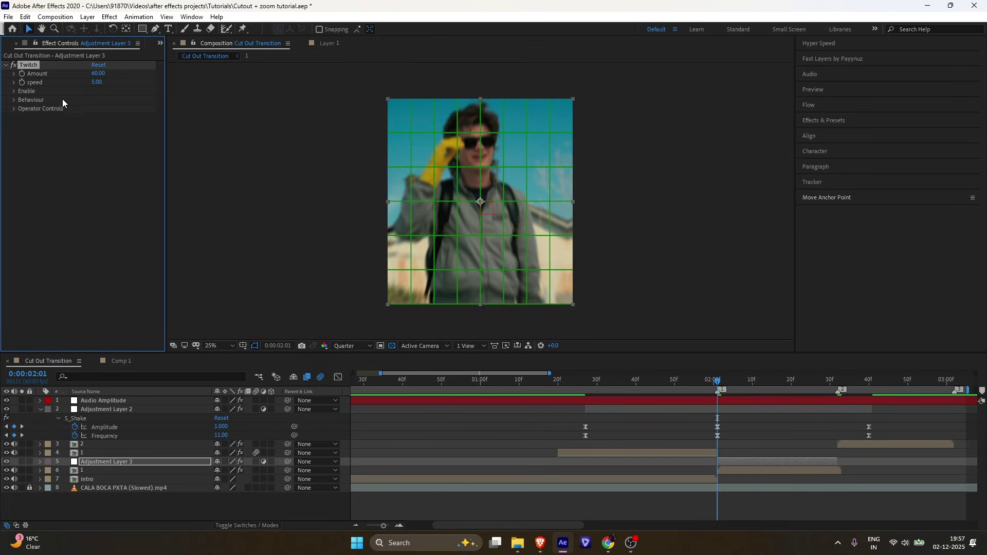
{"action": "left_click", "coordinate": [96, 83]}
{"action": "type", "text": "18"}
{"action": "key", "text": "Return"}
- Enable Twitch's Blur, Light and Slide modes and set Slide Amount to 170
{"action": "left_click", "coordinate": [13, 91]}
{"action": "left_click", "coordinate": [93, 101]}
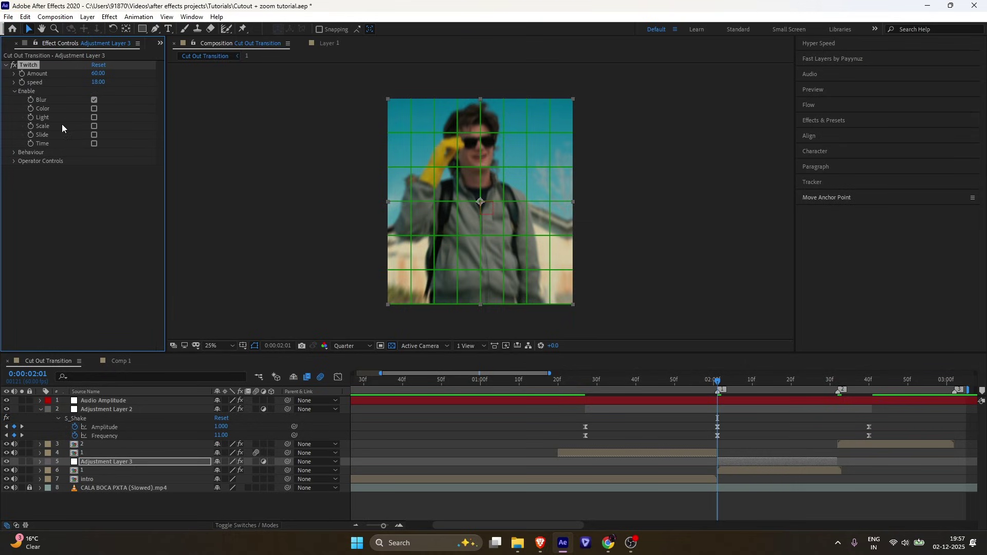
{"action": "left_click", "coordinate": [94, 118]}
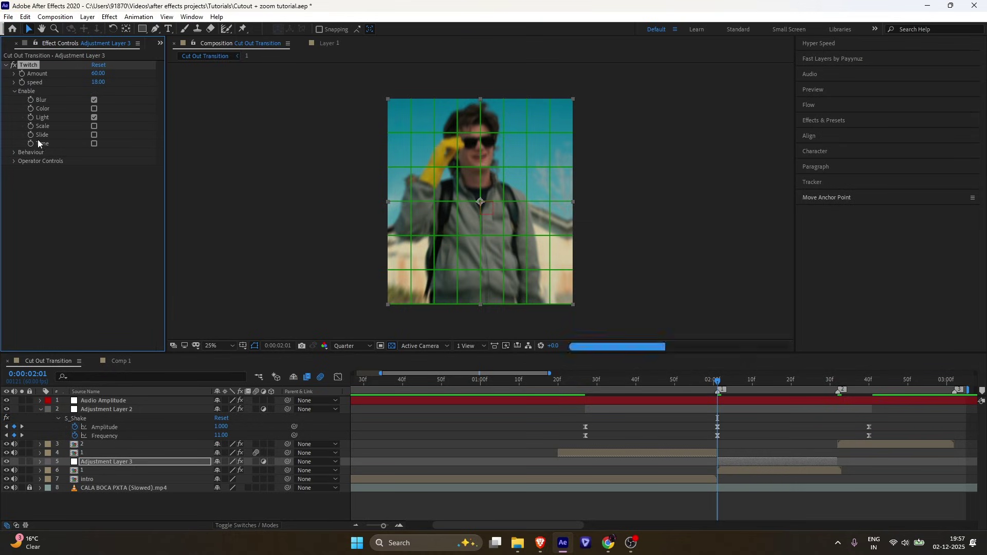
{"action": "left_click", "coordinate": [94, 135]}
{"action": "left_click", "coordinate": [14, 162]}
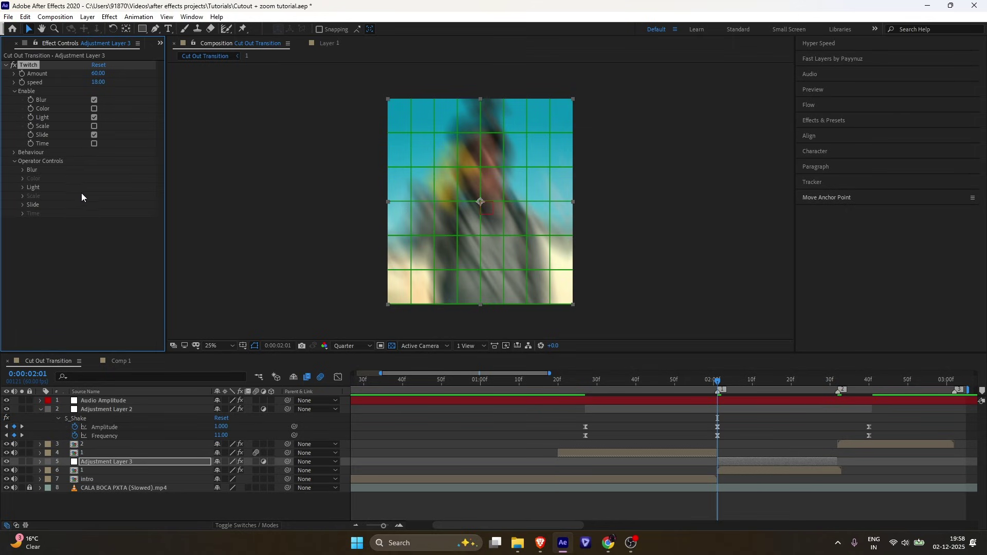
{"action": "left_click", "coordinate": [23, 205]}
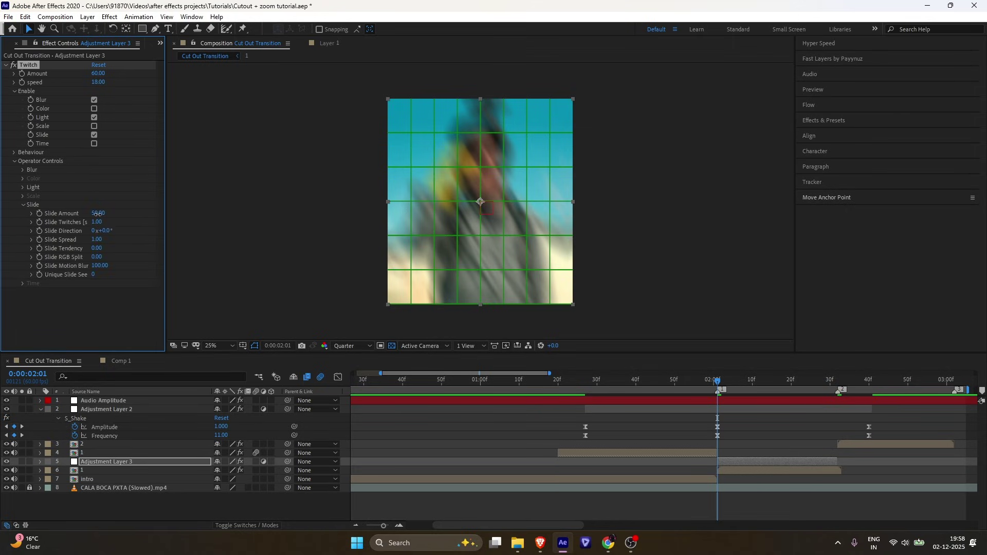
{"action": "left_click", "coordinate": [98, 214]}
{"action": "type", "text": "170"}
{"action": "key", "text": "Return"}
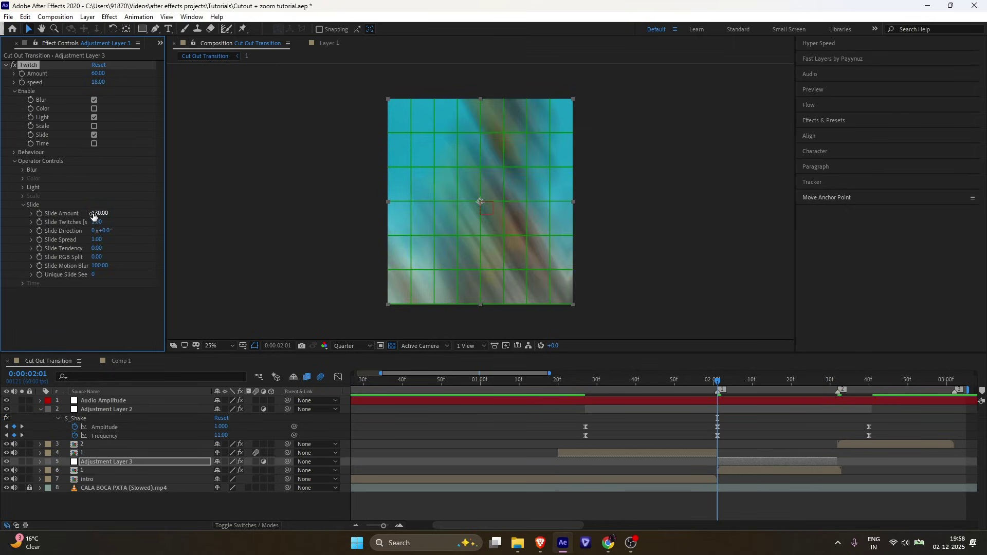
- Trim Adjustment Layer 3 to end at 2:21 and key Twitch Amount to 0 there
{"action": "left_click", "coordinate": [14, 92]}
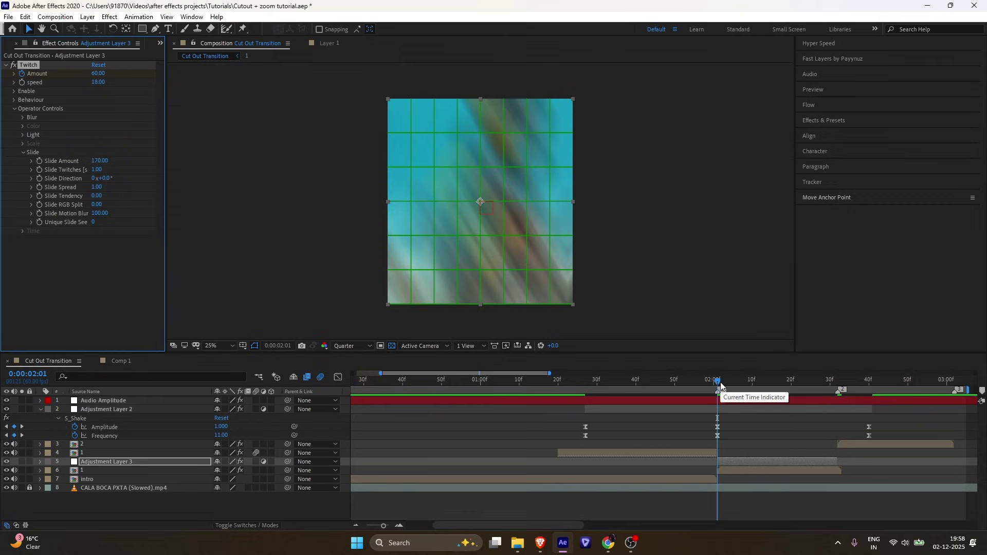
{"action": "left_click_drag", "start_coordinate": [718, 383], "coordinate": [795, 382]}
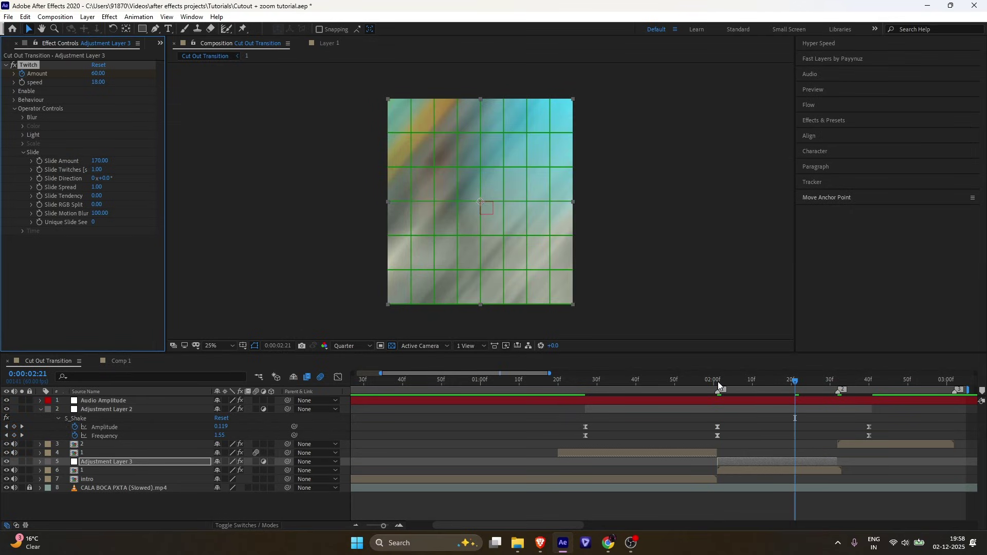
{"action": "key", "text": "u"}
{"action": "left_click", "coordinate": [819, 461]}
{"action": "key", "text": "alt+]"}
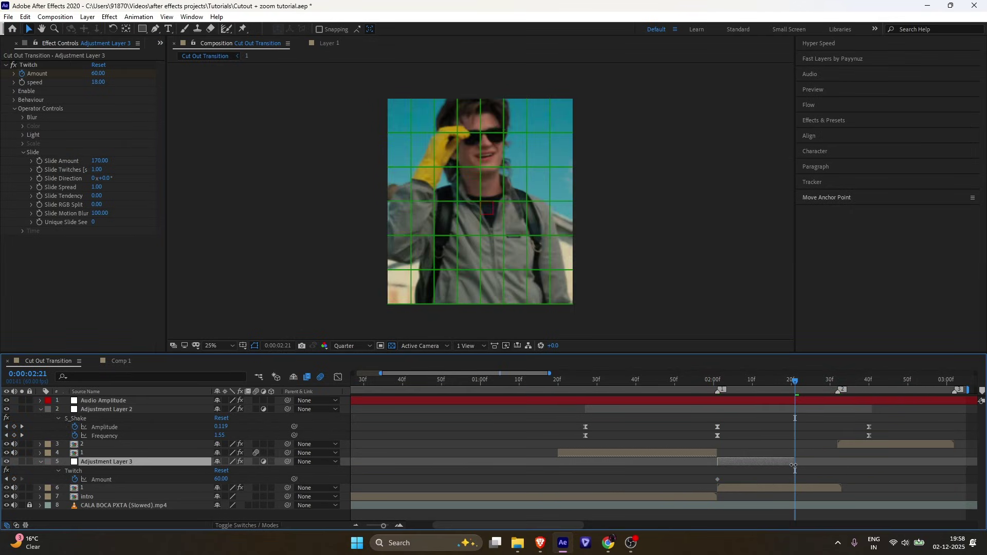
{"action": "left_click_drag", "start_coordinate": [220, 479], "coordinate": [91, 495]}
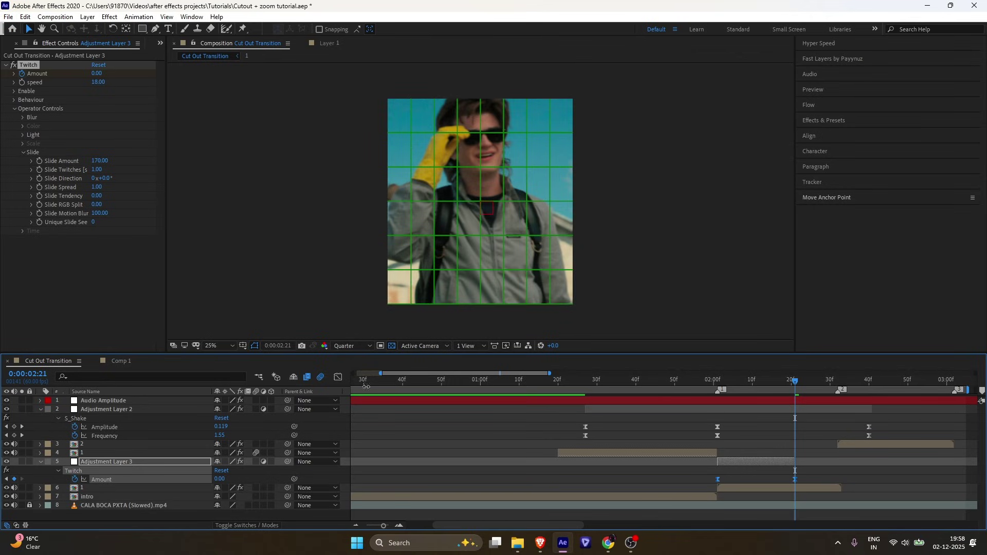
- Ease the Amount curve to drop steeply after 60, then taper into 0
{"action": "left_click", "coordinate": [337, 377]}
{"action": "left_click", "coordinate": [400, 526]}
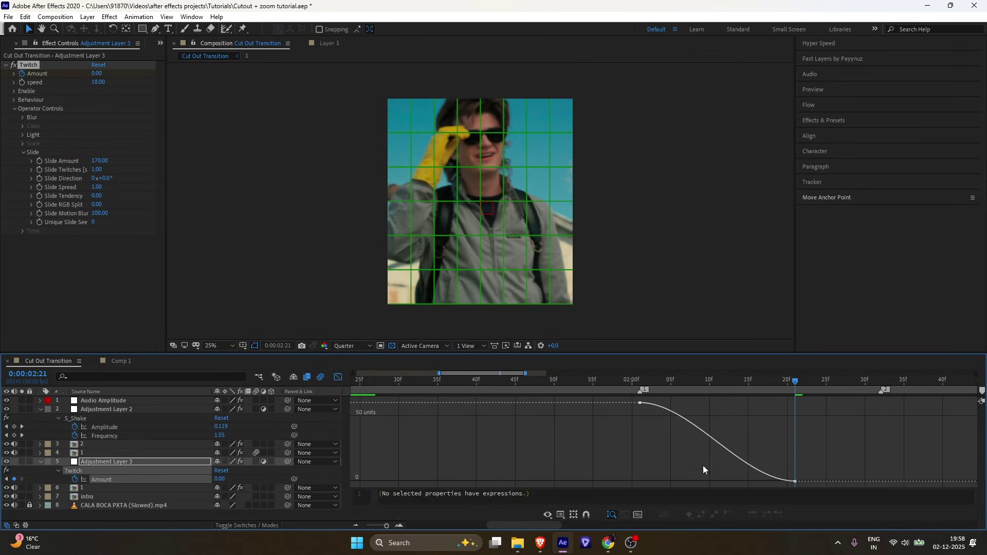
{"action": "left_click", "coordinate": [639, 402]}
{"action": "left_click_drag", "start_coordinate": [693, 404], "coordinate": [601, 461]}
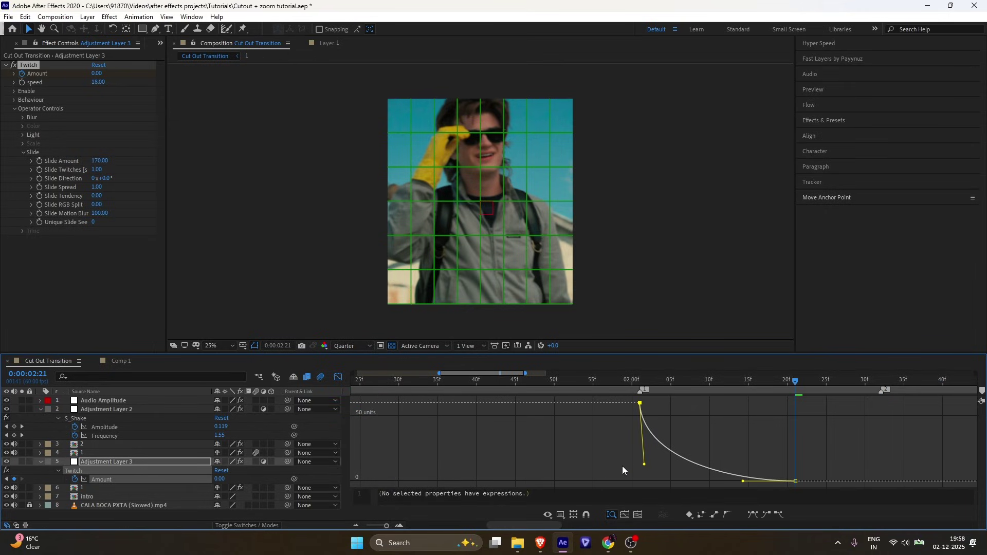
{"action": "left_click_drag", "start_coordinate": [743, 481], "coordinate": [592, 385]}
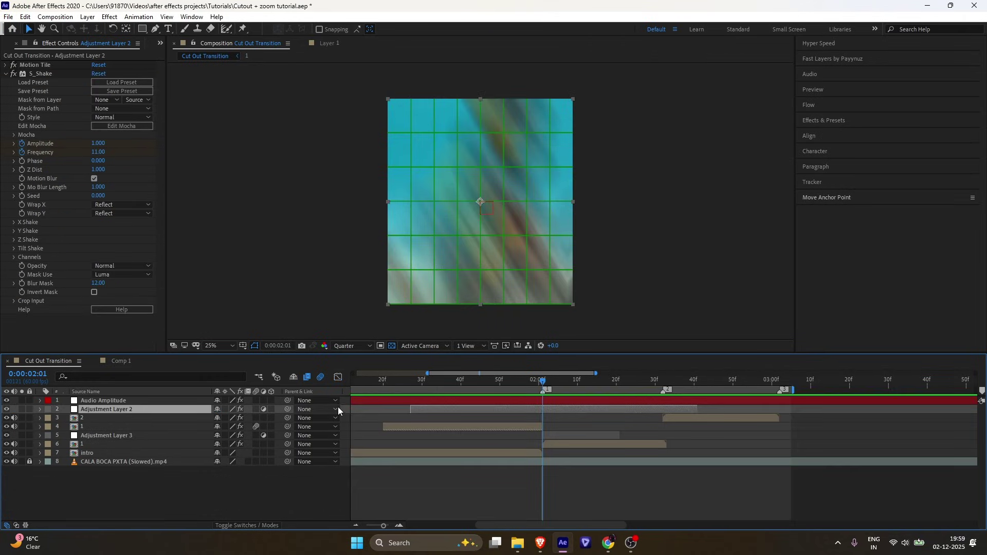
- Create a new white solid layer, White Solid 1
{"action": "right_click", "coordinate": [339, 408]}
{"action": "mouse_move", "coordinate": [411, 414]}
{"action": "left_click", "coordinate": [503, 441]}
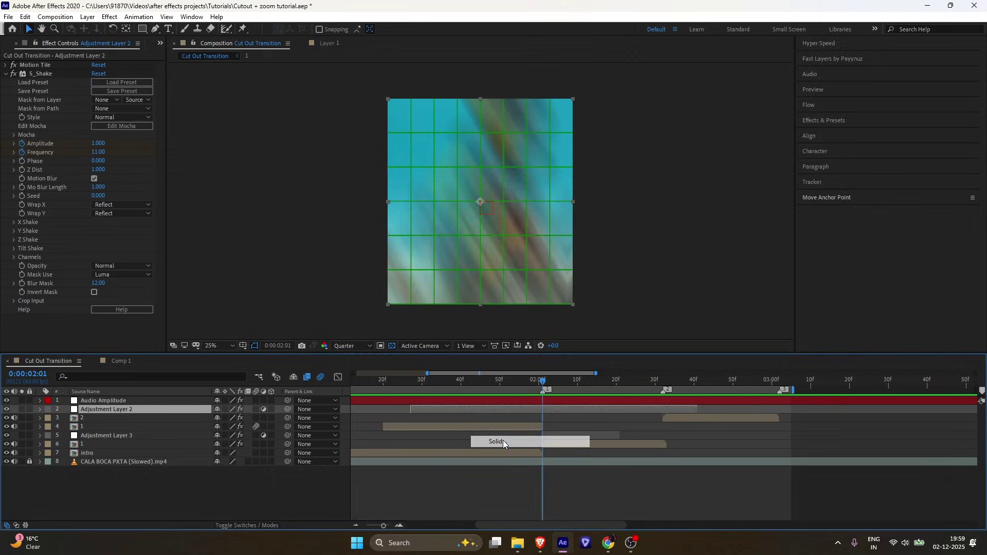
{"action": "left_click", "coordinate": [491, 334]}
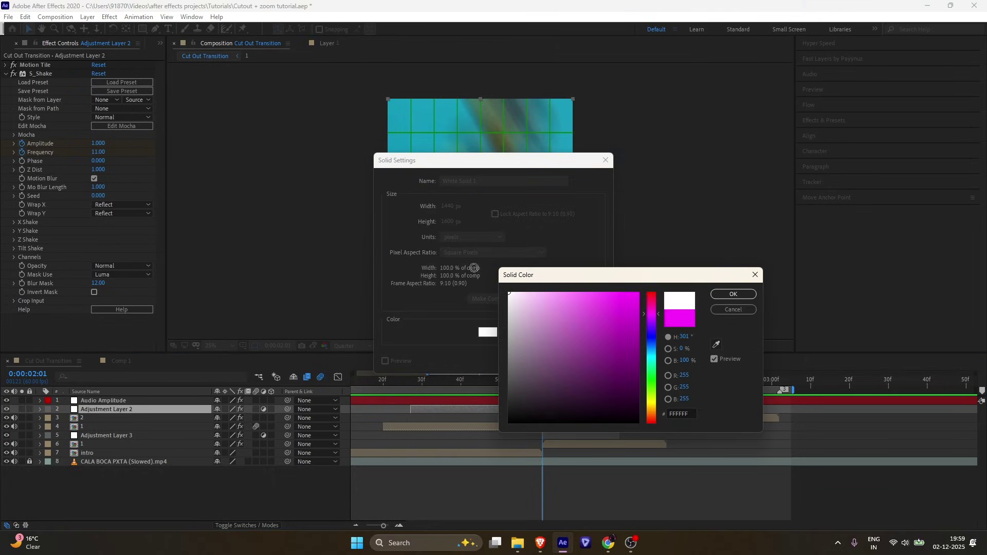
{"action": "left_click", "coordinate": [728, 296]}
{"action": "left_click", "coordinate": [543, 359]}
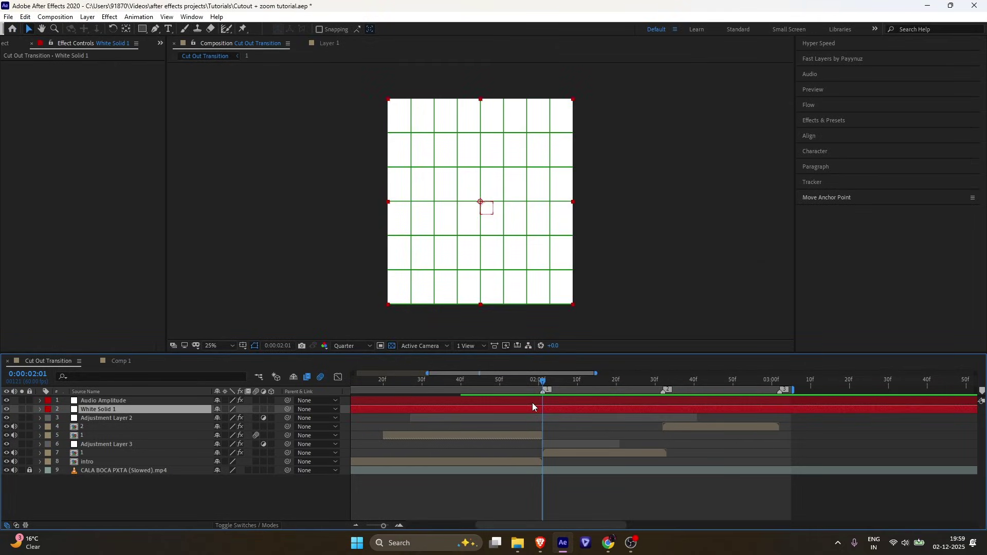
- Trim White Solid 1 to run from 2:01 to 2:21, deleting the earlier part
{"action": "key", "text": "ctrl+shift+d"}
{"action": "left_click", "coordinate": [530, 415]}
{"action": "key", "text": "Delete"}
{"action": "left_click", "coordinate": [550, 383]}
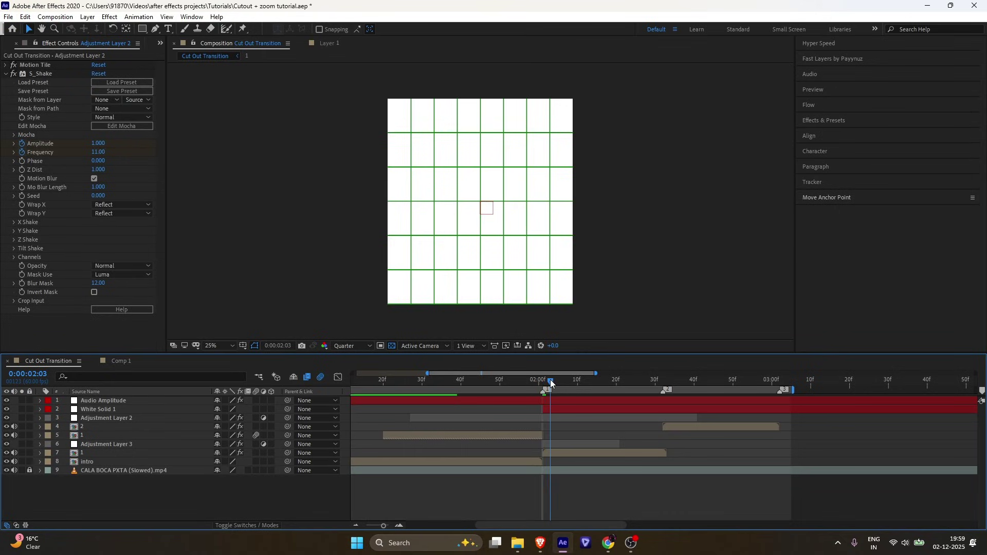
{"action": "left_click_drag", "start_coordinate": [550, 382], "coordinate": [540, 385]}
{"action": "key", "text": "shift+Page_Down"}
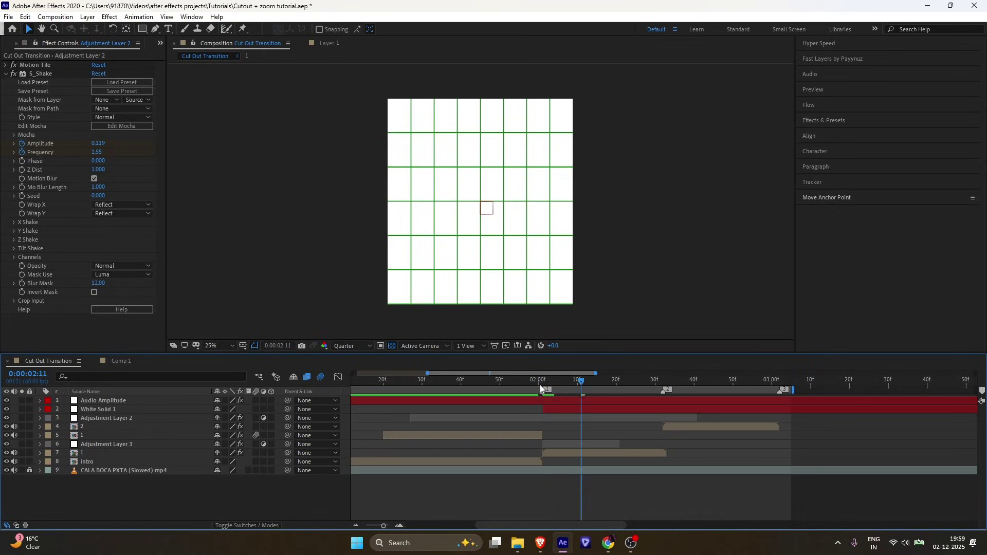
{"action": "left_click", "coordinate": [625, 407]}
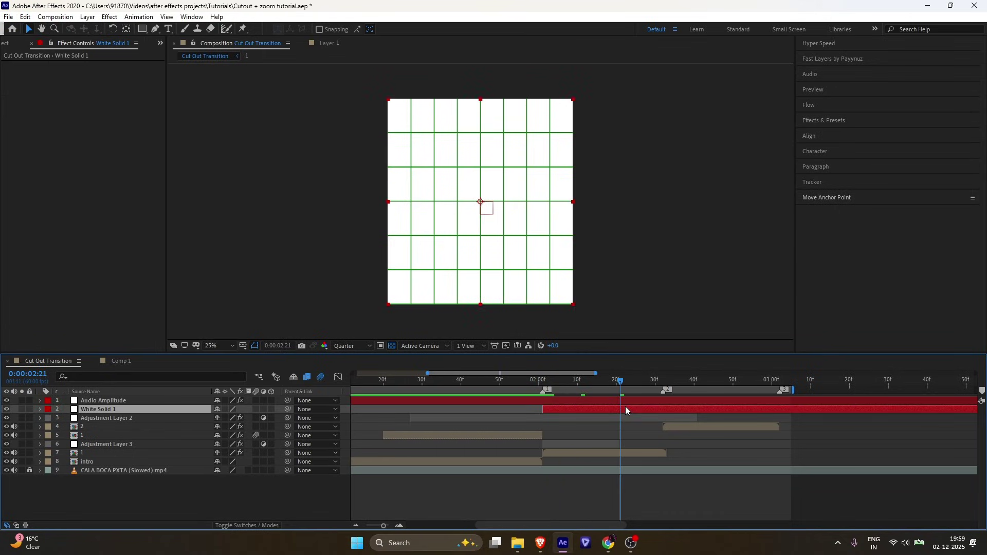
{"action": "key", "text": "t"}
{"action": "key", "text": "alt+]"}
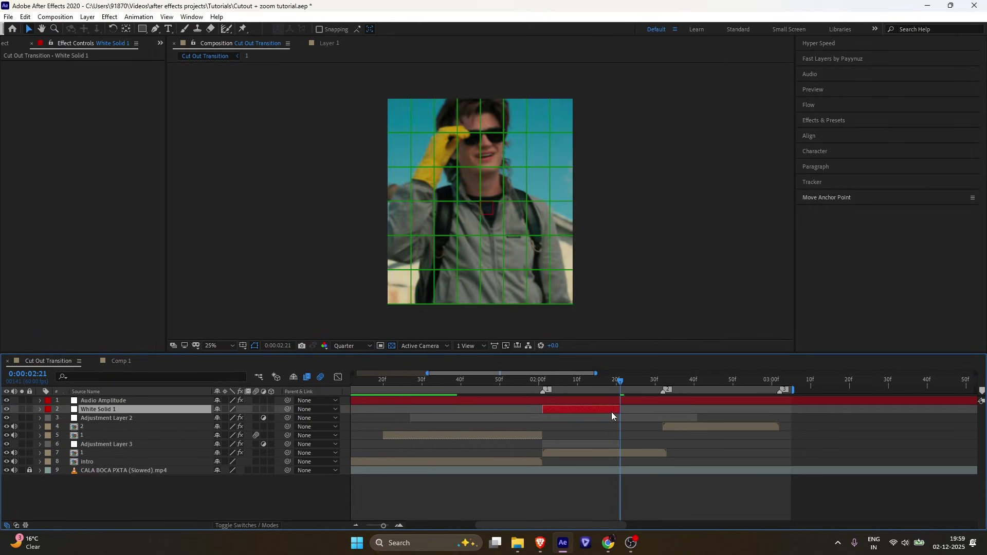
- Key the solid's Opacity from 100% at its start to 0% at 2:21
{"action": "left_click", "coordinate": [66, 418]}
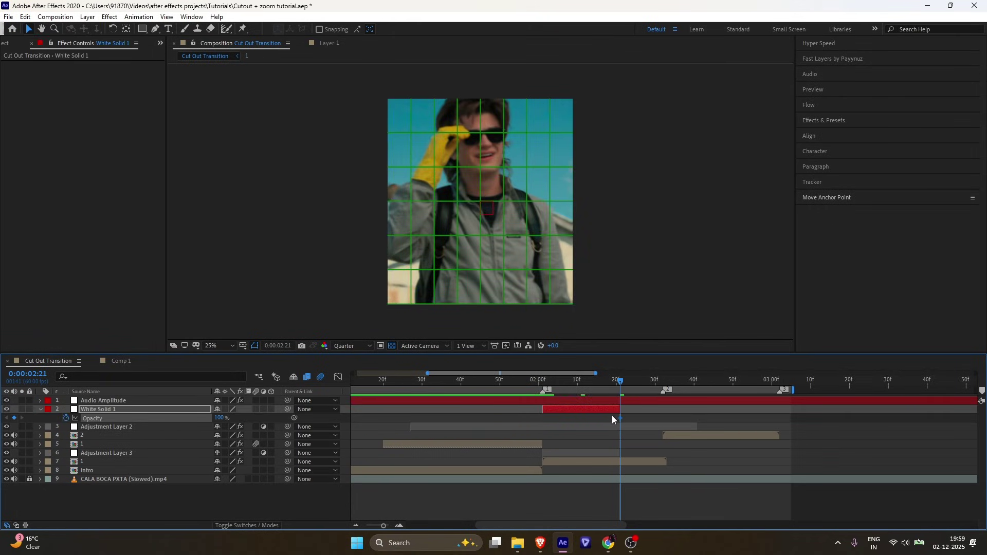
{"action": "left_click_drag", "start_coordinate": [620, 420], "coordinate": [544, 425]}
{"action": "left_click_drag", "start_coordinate": [218, 419], "coordinate": [164, 418]}
- Lengthen the Opacity curve's eases out of 100% and into 0% for a smooth fade
{"action": "key", "text": "F10"}
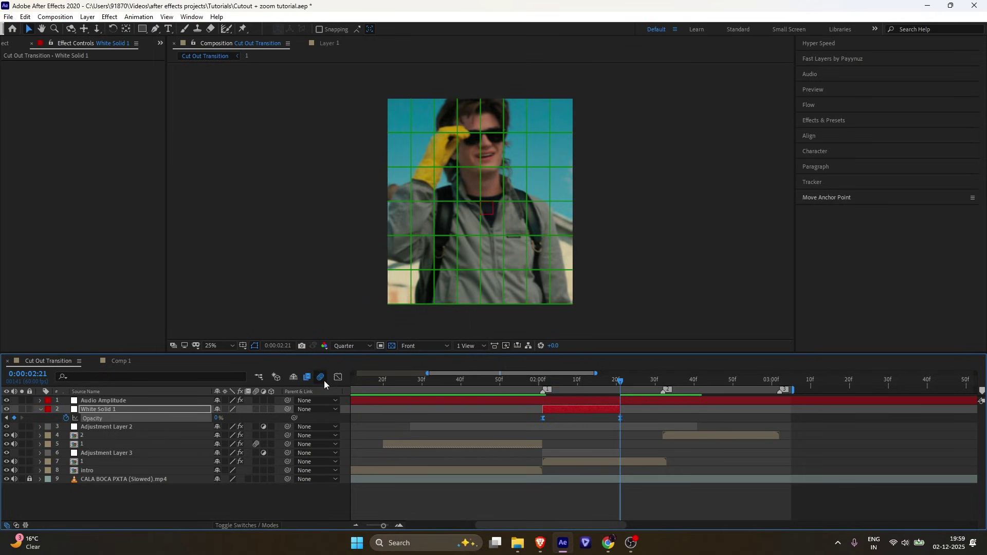
{"action": "left_click", "coordinate": [338, 377]}
{"action": "left_click_drag", "start_coordinate": [508, 399], "coordinate": [507, 400]}
{"action": "left_click", "coordinate": [400, 525]}
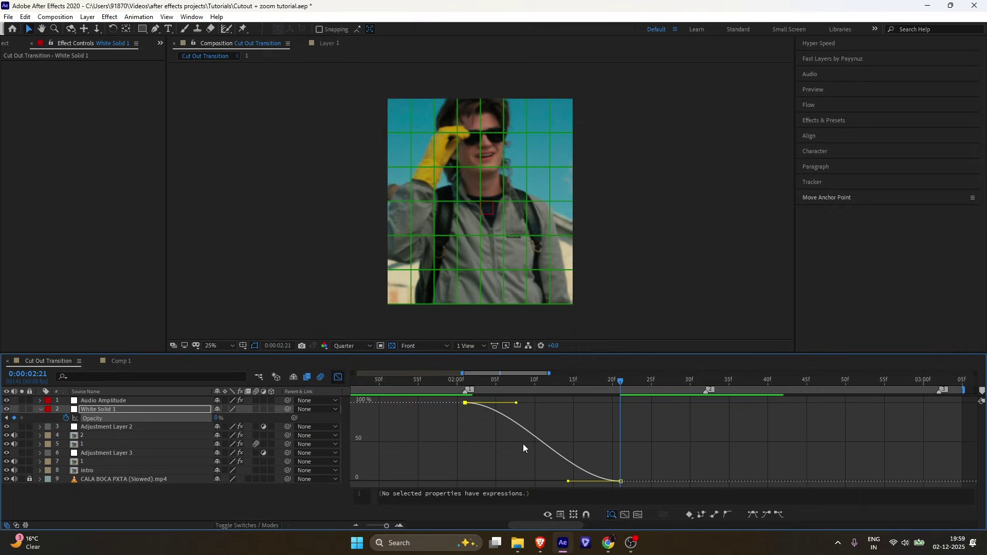
{"action": "left_click_drag", "start_coordinate": [567, 482], "coordinate": [491, 481]}
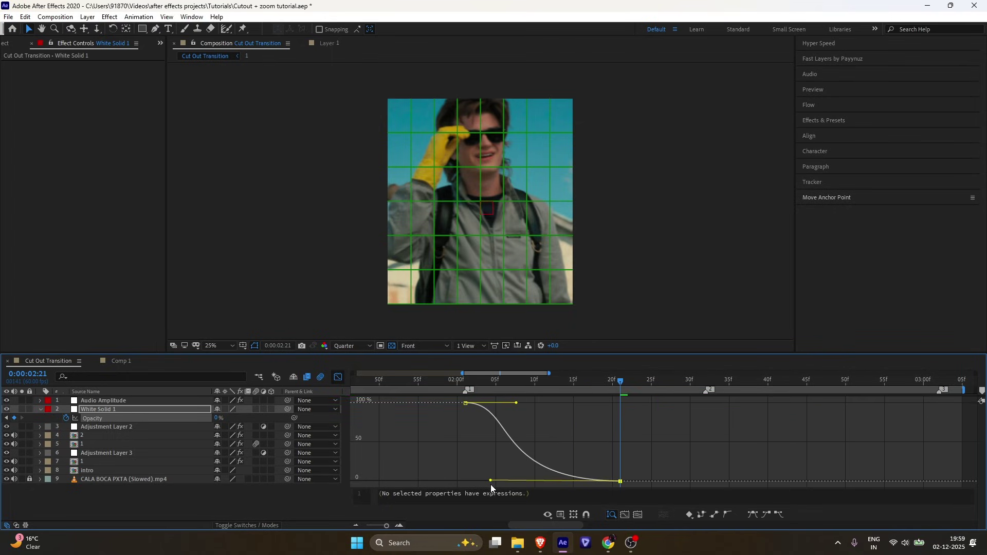
{"action": "left_click_drag", "start_coordinate": [515, 404], "coordinate": [493, 405]}
{"action": "left_click_drag", "start_coordinate": [490, 480], "coordinate": [488, 480]}
- Preview the flash fade and slightly lengthen the ease into the final opacity keyframe
{"action": "key", "text": "space"}
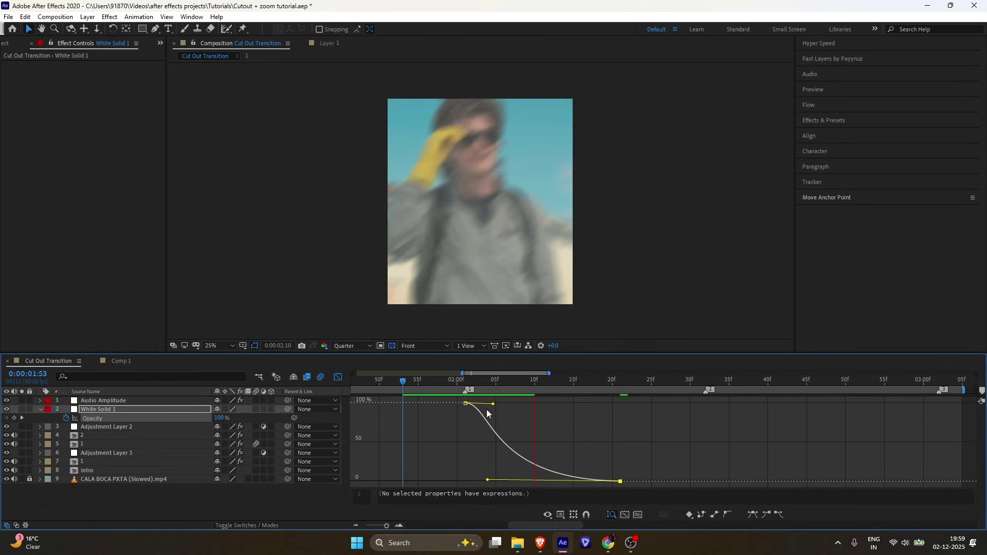
{"action": "left_click_drag", "start_coordinate": [488, 481], "coordinate": [479, 480]}
{"action": "key", "text": "space"}
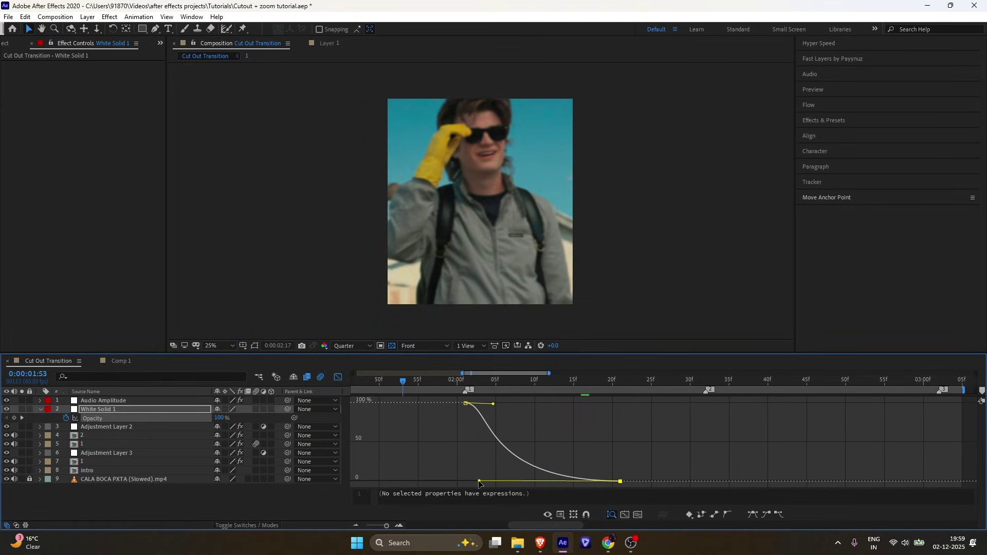
- Save the project and return to a zoomed-out layer bar view
{"action": "key", "text": "ctrl+s"}
{"action": "left_click", "coordinate": [338, 377]}
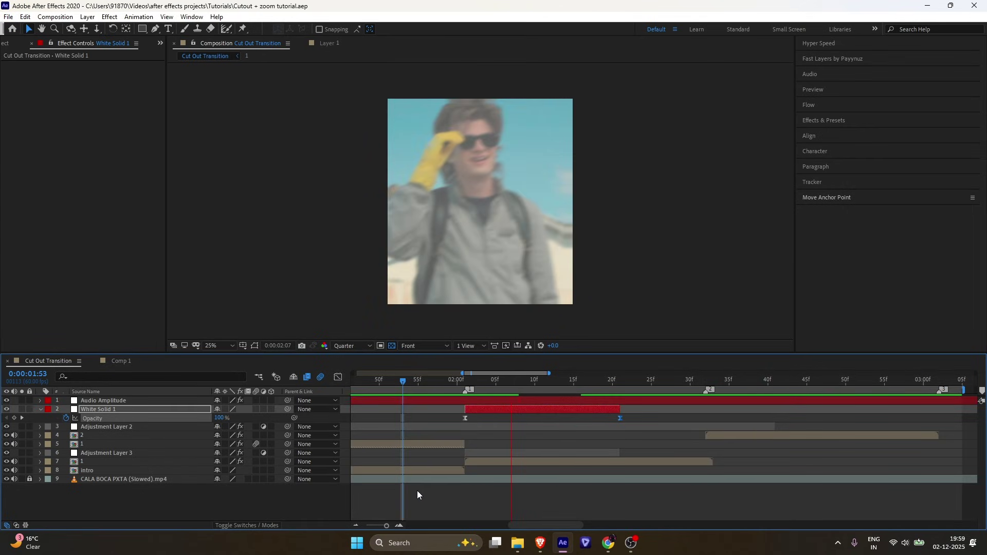
{"action": "left_click", "coordinate": [355, 525]}
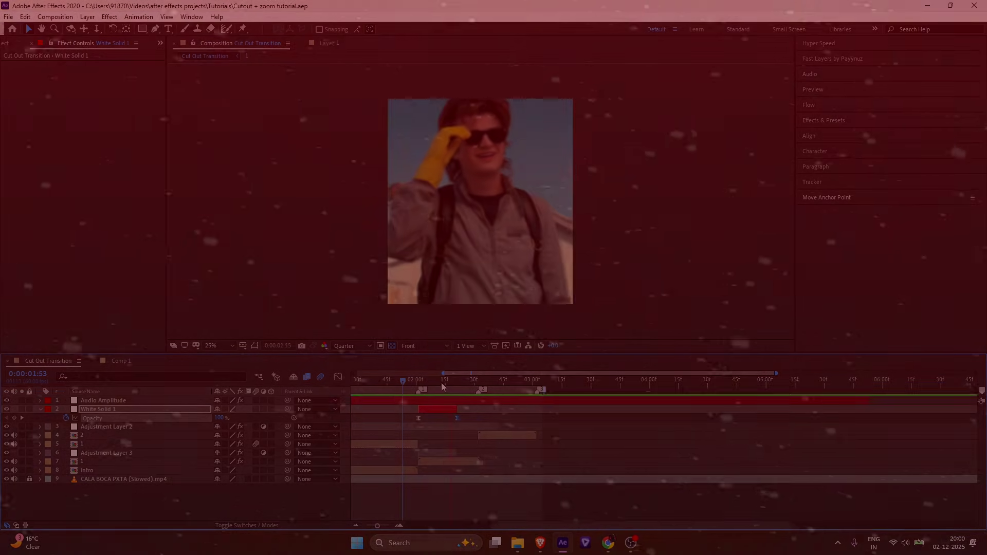